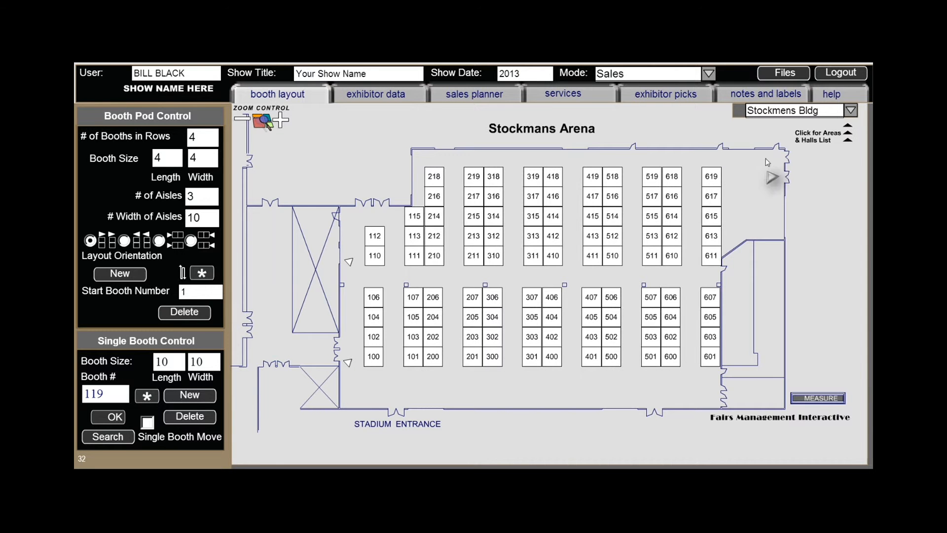
- Save the Stockmans Arena booth plan to the personal folder as 20160315_Stockmans_showname
{"action": "left_click", "coordinate": [778, 76]}
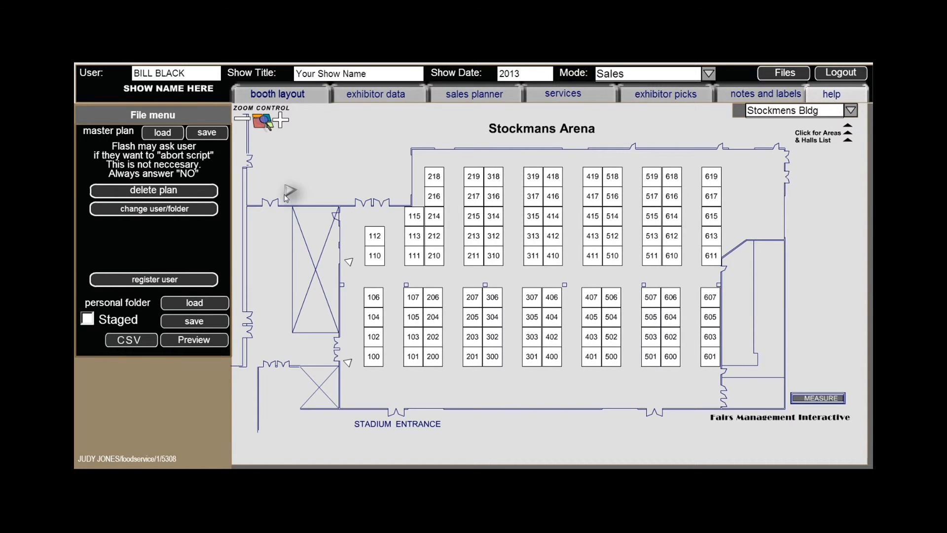
{"action": "left_click", "coordinate": [198, 325]}
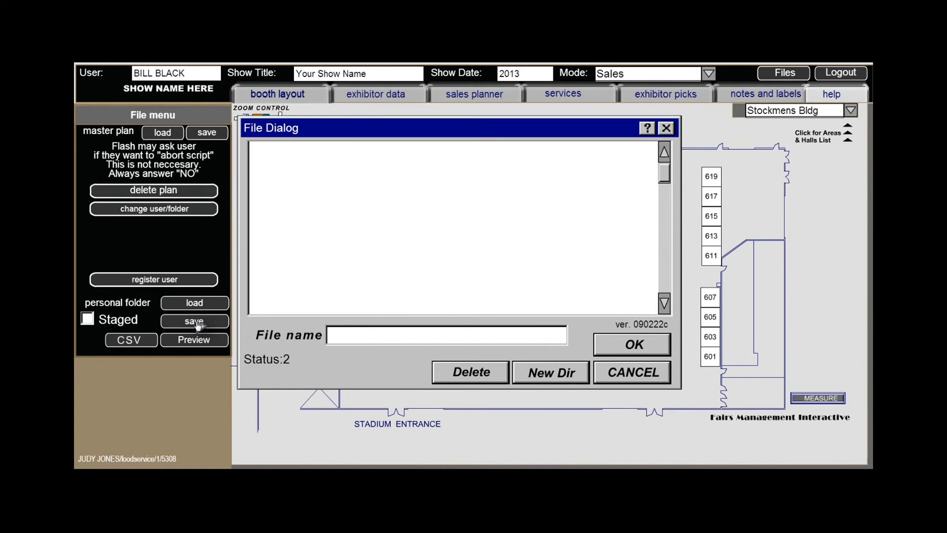
{"action": "left_click", "coordinate": [344, 340]}
{"action": "type", "text": "20160"}
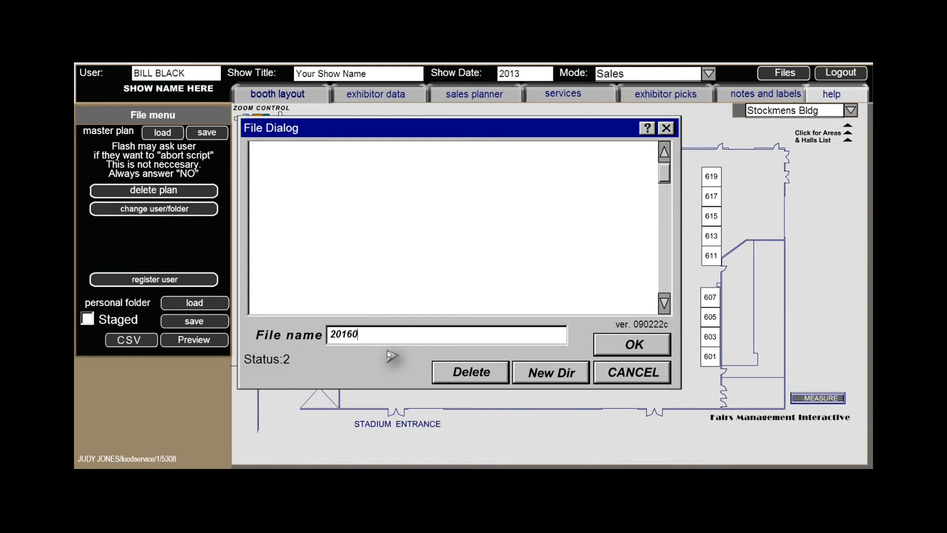
{"action": "type", "text": "315_St"}
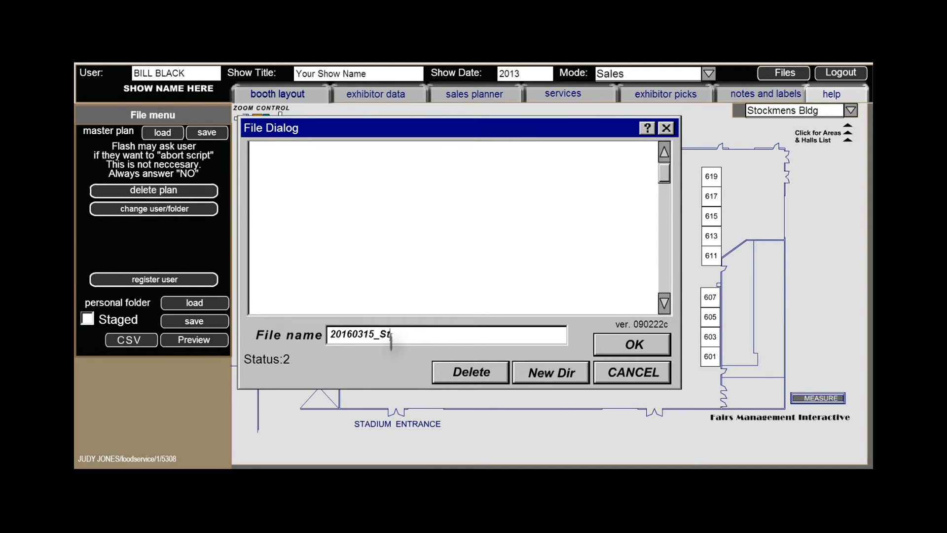
{"action": "type", "text": "ockmans_showname"}
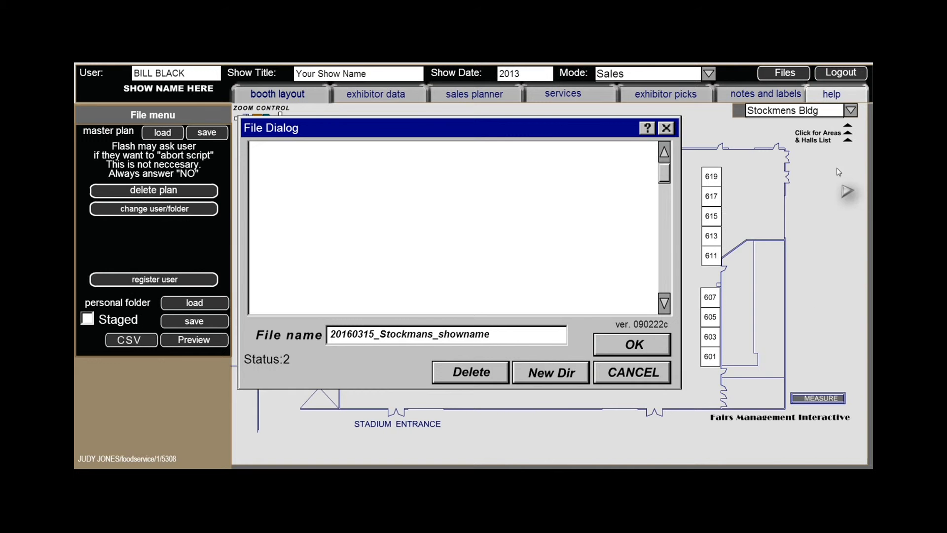
{"action": "left_click", "coordinate": [850, 111]}
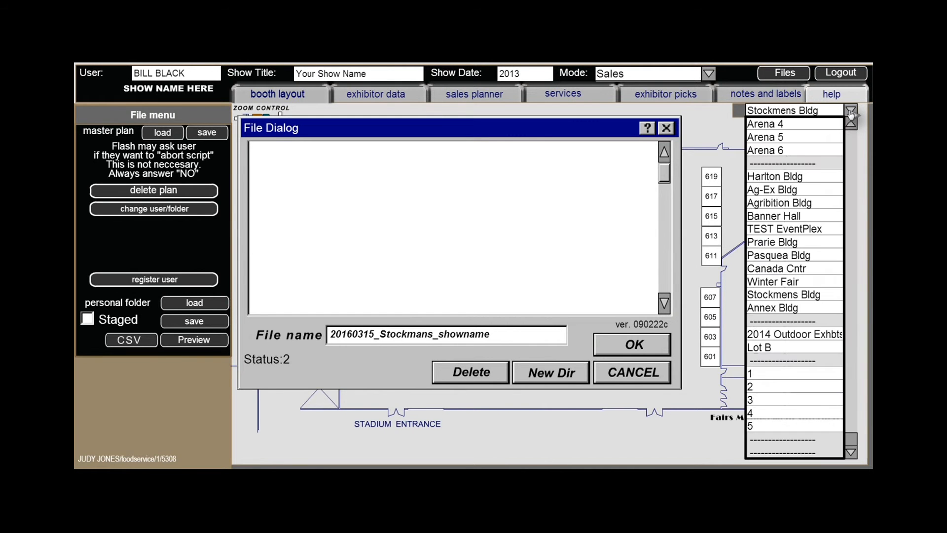
{"action": "left_click", "coordinate": [850, 113]}
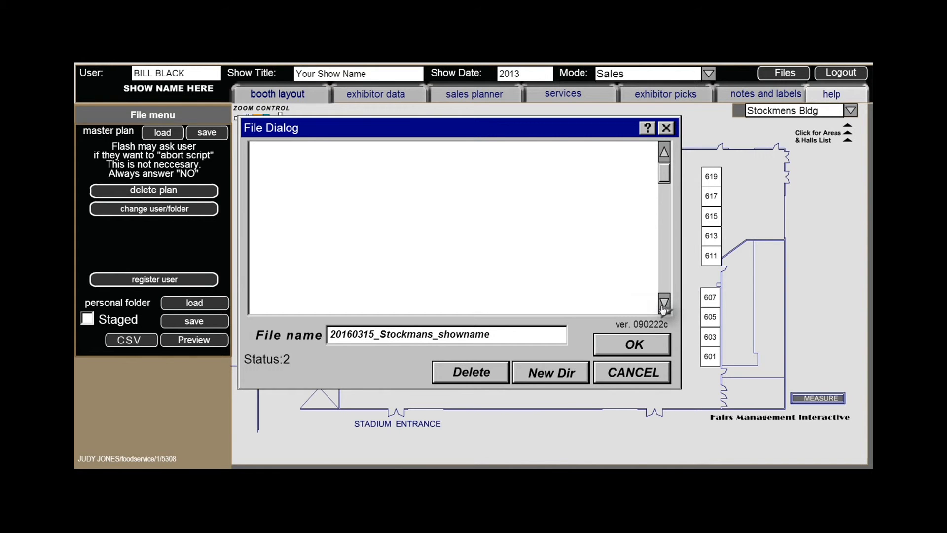
{"action": "left_click", "coordinate": [633, 347]}
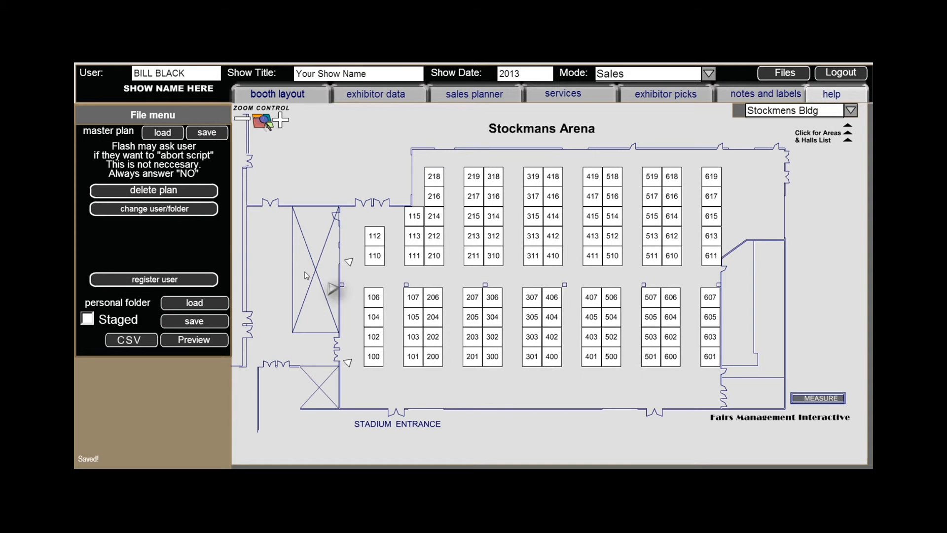
- Delete all booths, then reload 20160315_Stockmans_showname from the personal folder
{"action": "left_click", "coordinate": [164, 195]}
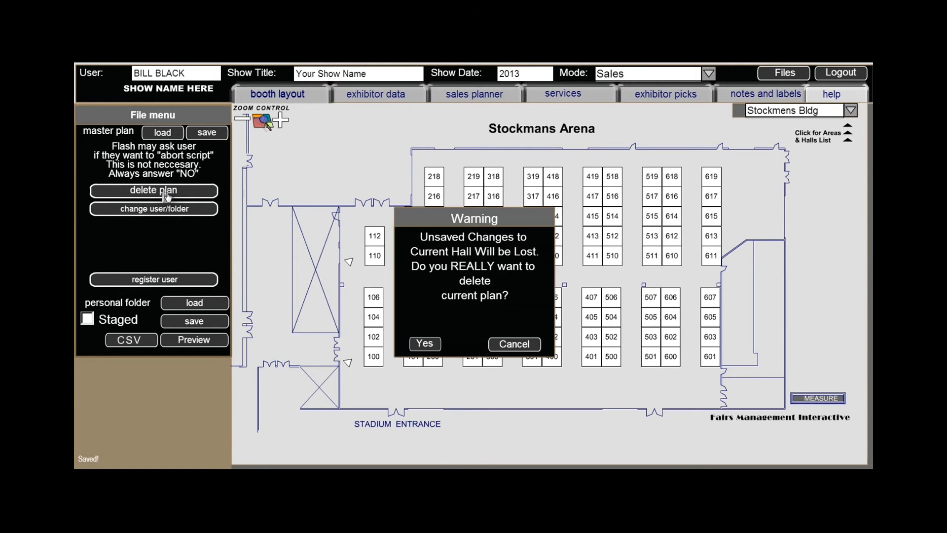
{"action": "left_click", "coordinate": [425, 344]}
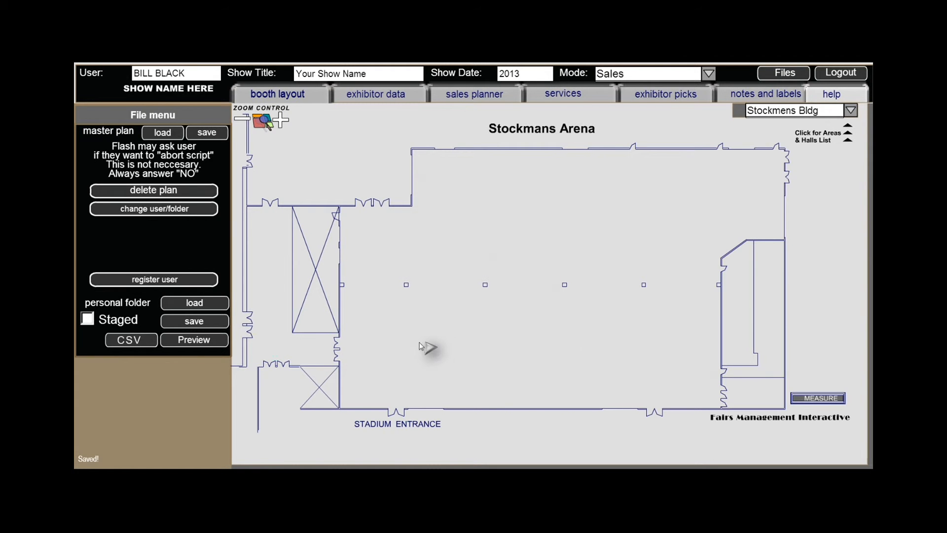
{"action": "left_click", "coordinate": [205, 309]}
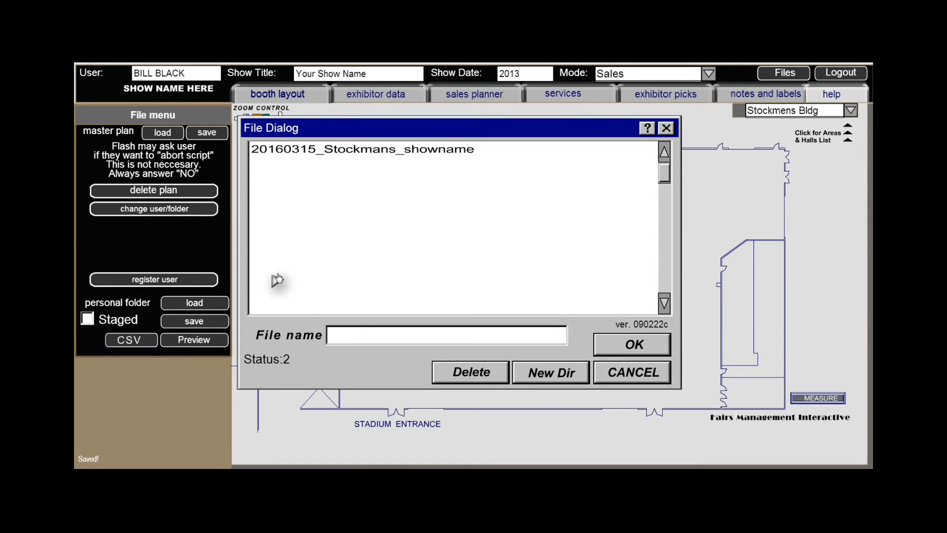
{"action": "left_click", "coordinate": [308, 154]}
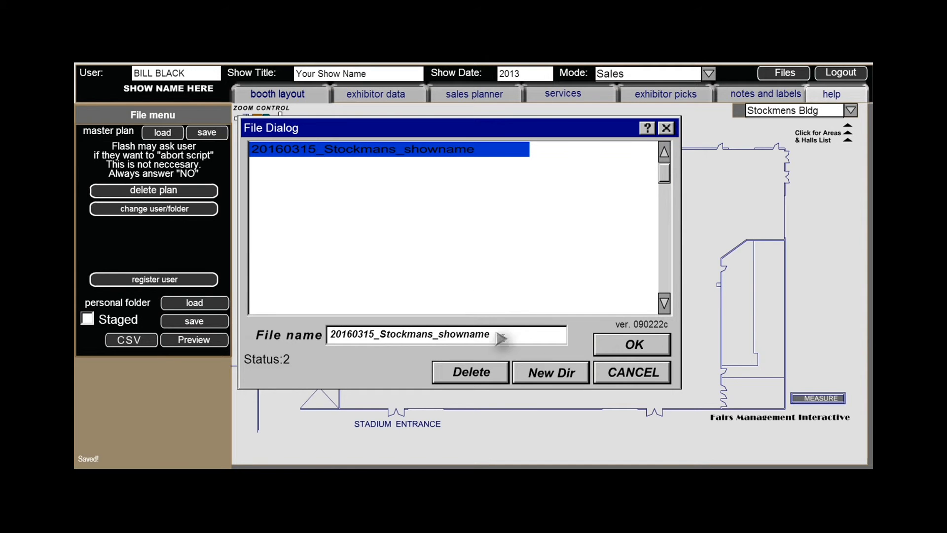
{"action": "left_click", "coordinate": [617, 349]}
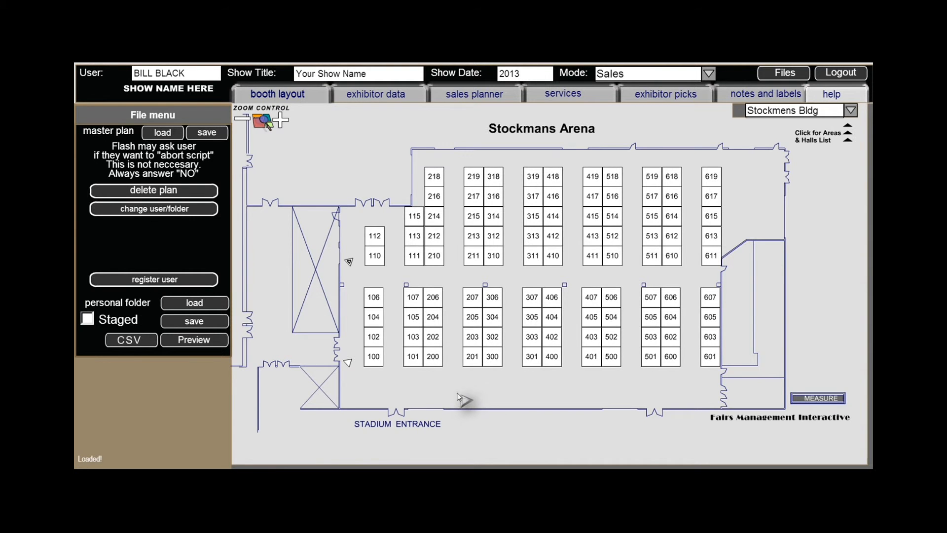
- Save the restored Stockmans Arena layout over the master plan, accepting the overwrite warning
{"action": "left_click", "coordinate": [202, 134]}
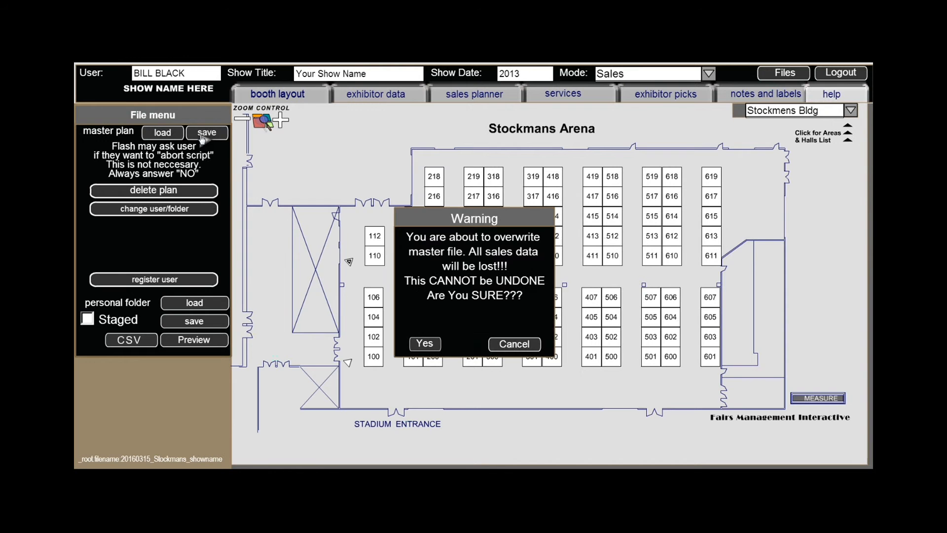
{"action": "left_click", "coordinate": [422, 344]}
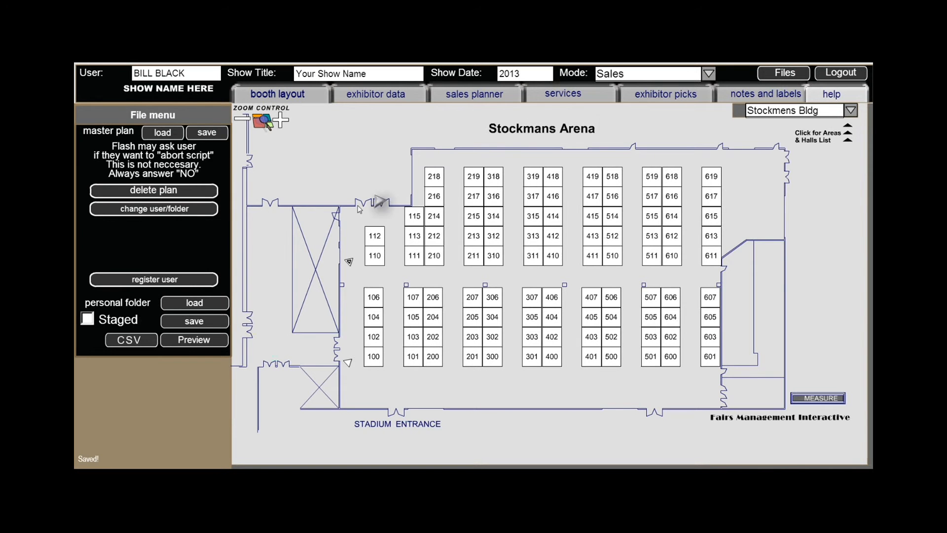
- Delete all booths, then load the master plan to restore the Stockmans Arena booths
{"action": "left_click", "coordinate": [154, 191]}
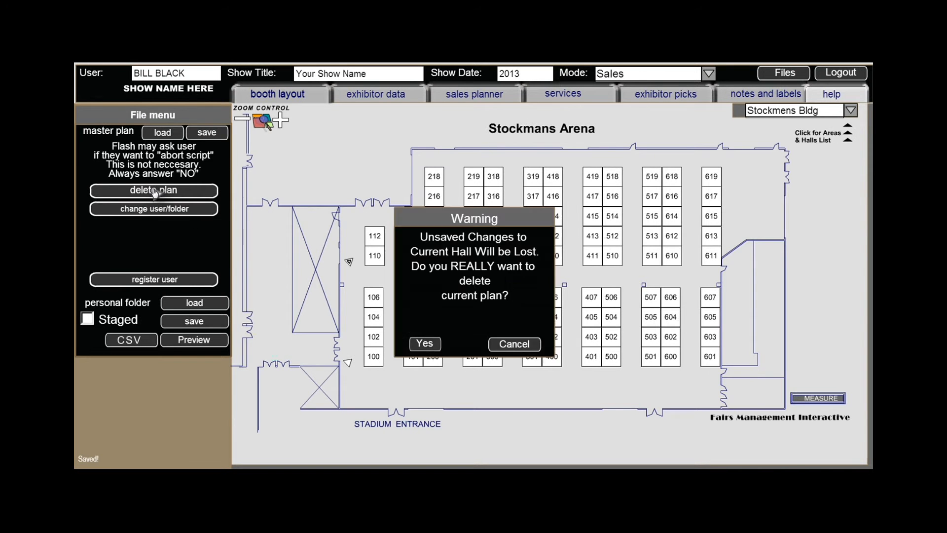
{"action": "left_click", "coordinate": [423, 344]}
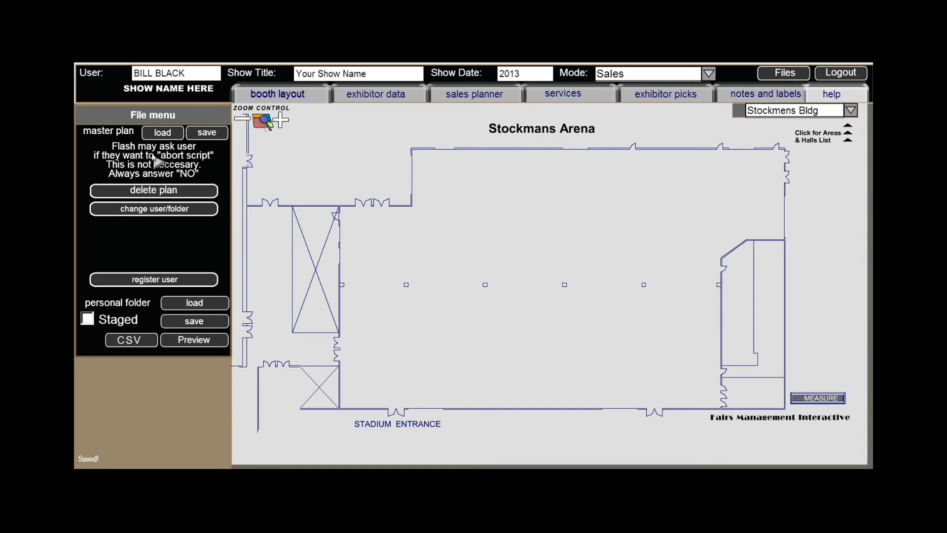
{"action": "left_click", "coordinate": [157, 137]}
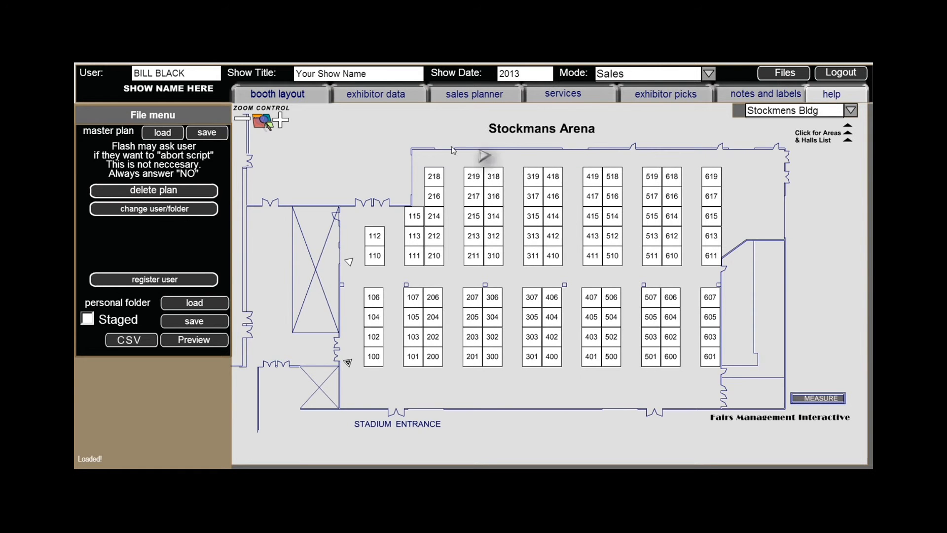
- Delete booths 316, 217 and 318 from the Stockmans Arena layout
{"action": "left_click", "coordinate": [312, 99]}
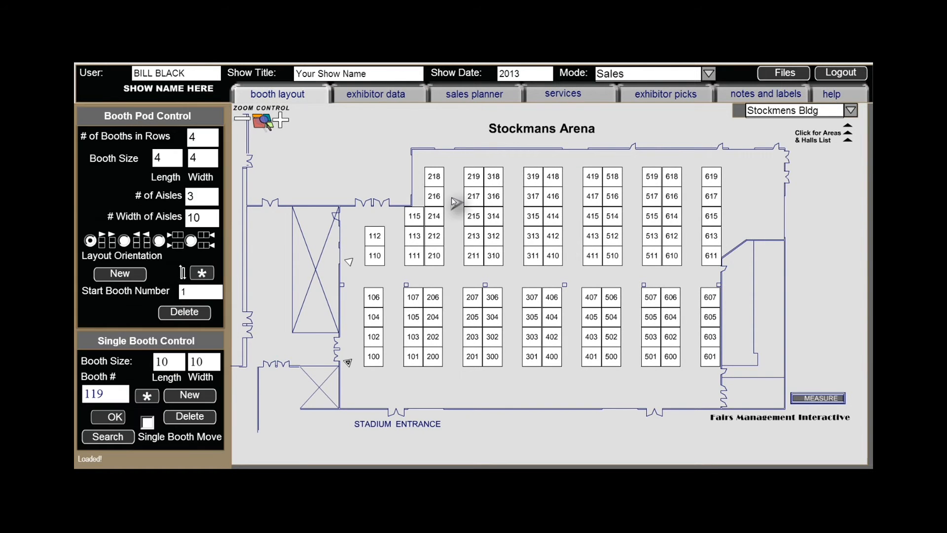
{"action": "left_click", "coordinate": [493, 196]}
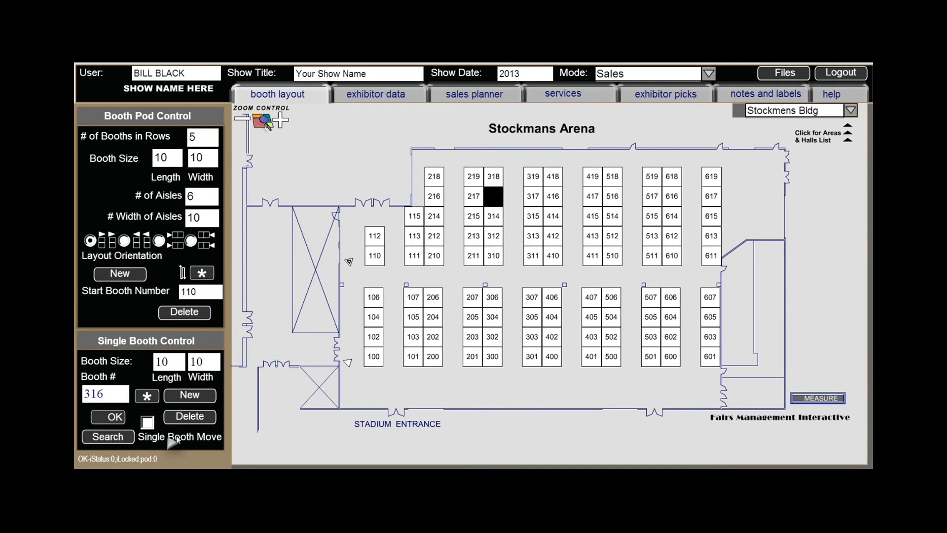
{"action": "left_click", "coordinate": [190, 418]}
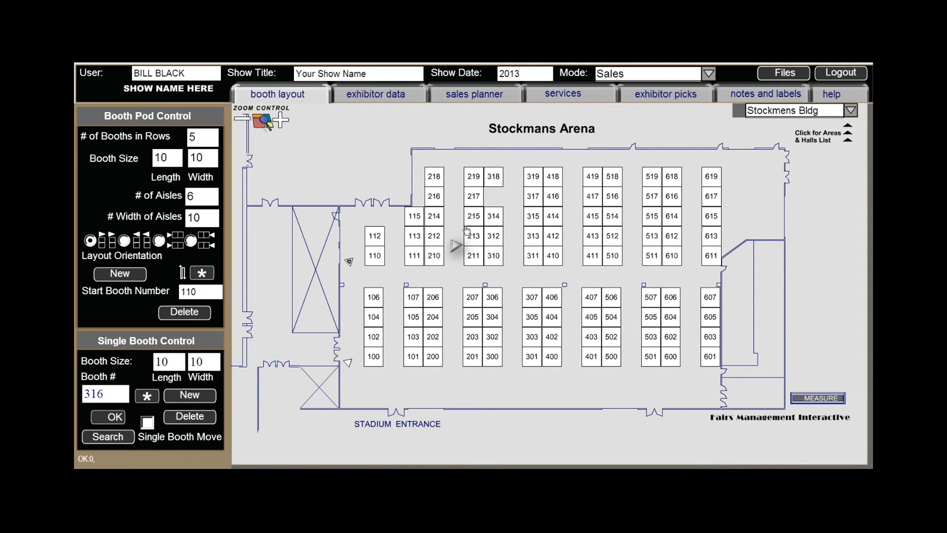
{"action": "left_click", "coordinate": [474, 196]}
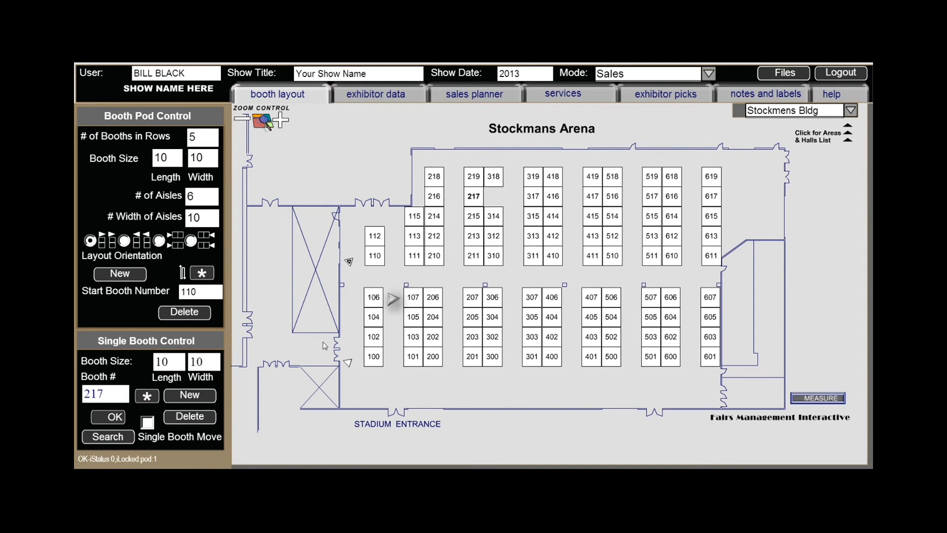
{"action": "left_click", "coordinate": [200, 420]}
{"action": "left_click", "coordinate": [494, 178]}
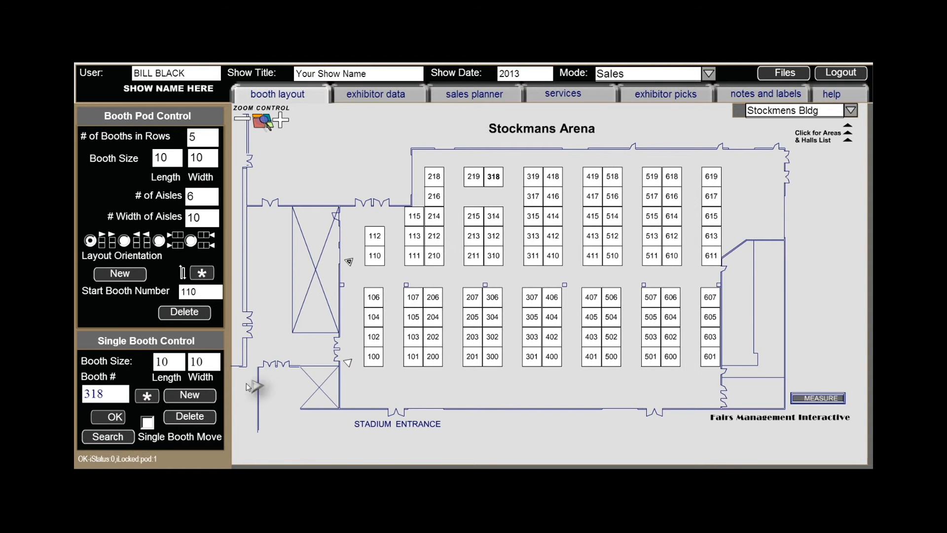
{"action": "left_click", "coordinate": [190, 417]}
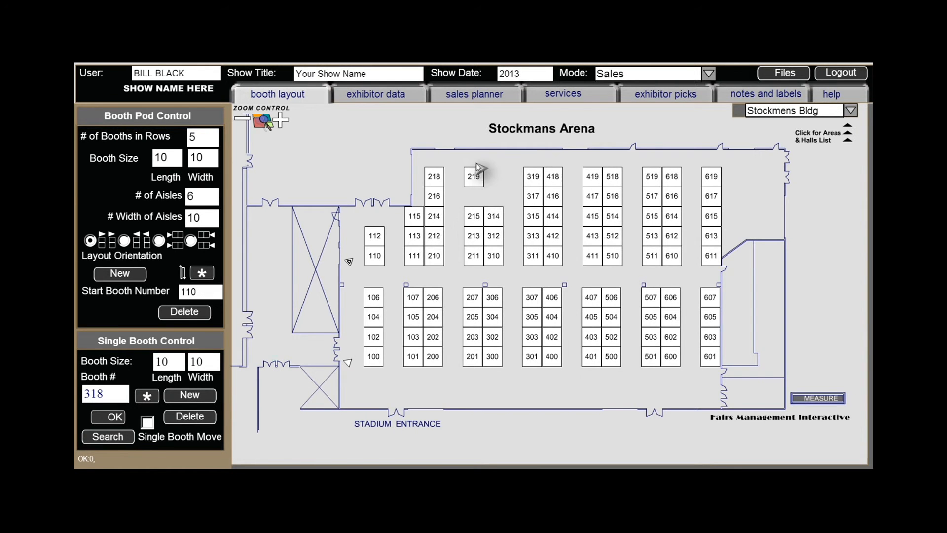
- Resize booth 219 to length 20 and width 20
{"action": "left_click", "coordinate": [473, 175]}
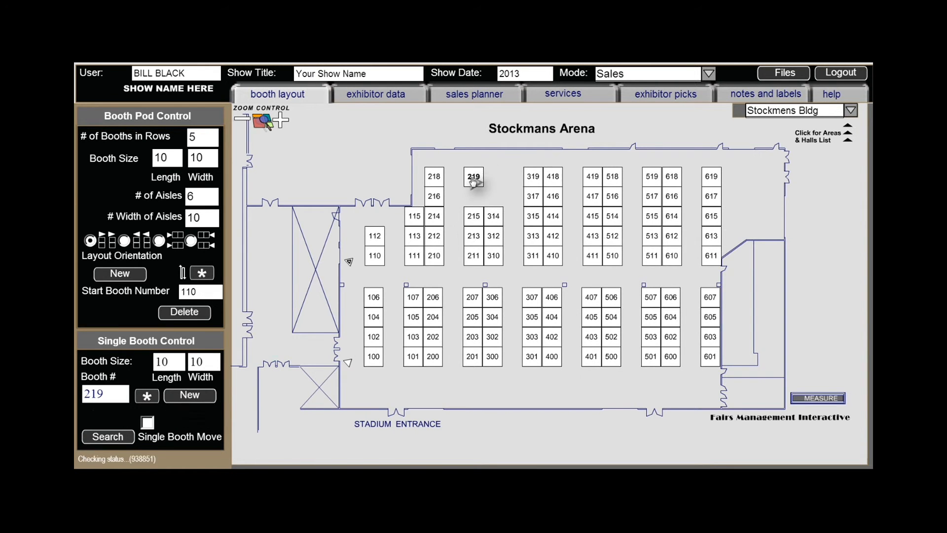
{"action": "double_click", "coordinate": [173, 365]}
{"action": "type", "text": "20"}
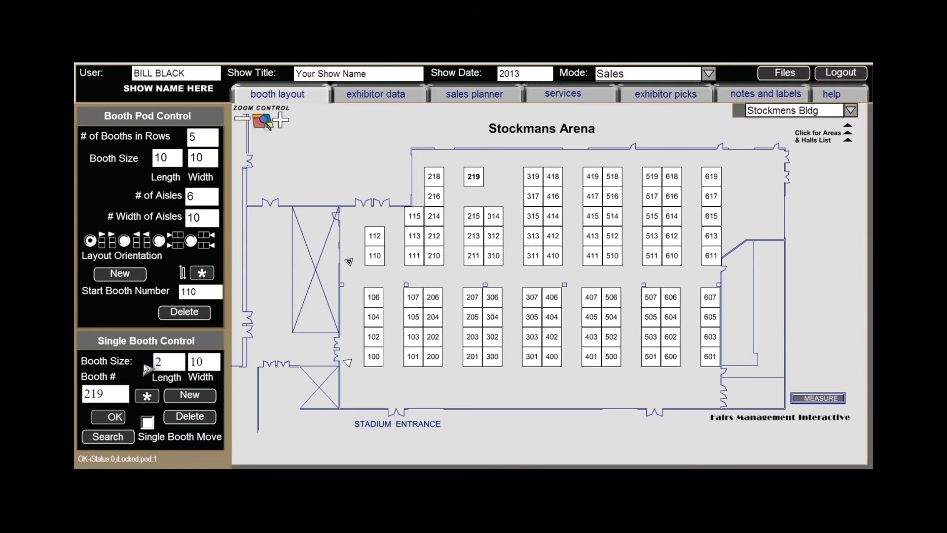
{"action": "left_click", "coordinate": [203, 360]}
{"action": "type", "text": "20"}
{"action": "left_click", "coordinate": [115, 418]}
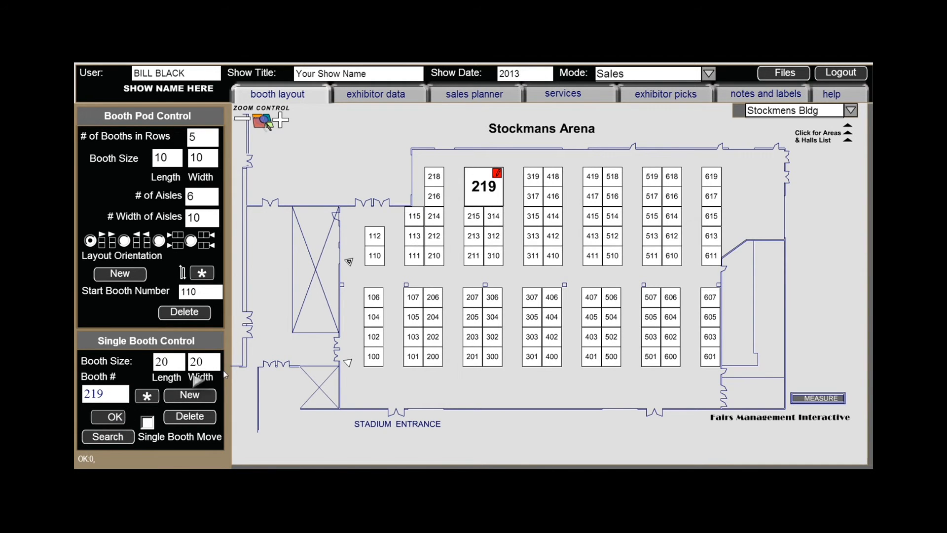
- Overwrite the master plan with the layout containing enlarged booth 219, then reload it
{"action": "left_click", "coordinate": [768, 81]}
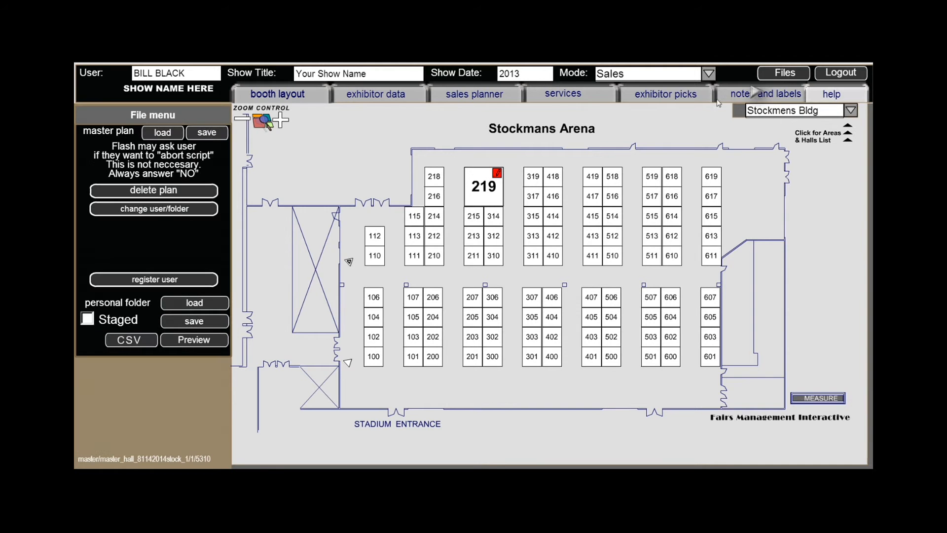
{"action": "left_click", "coordinate": [202, 133]}
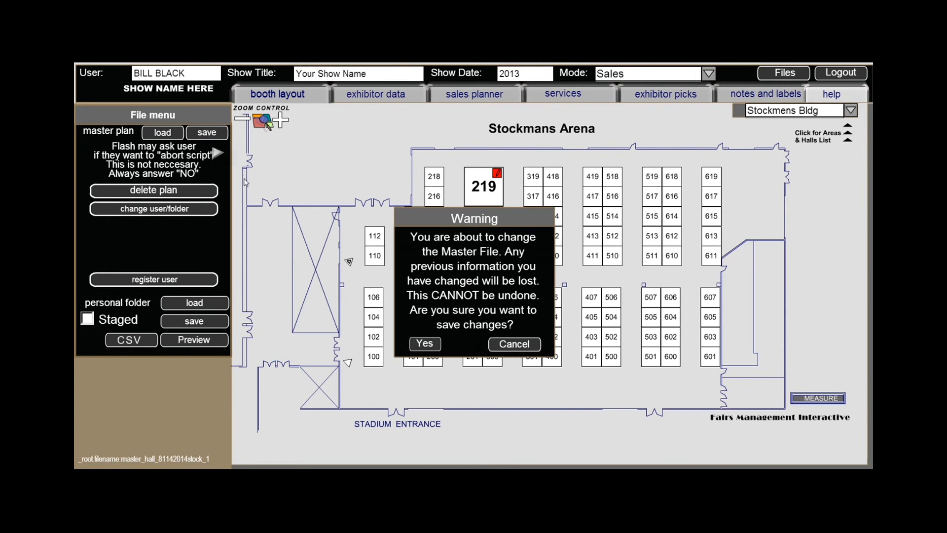
{"action": "left_click", "coordinate": [416, 346]}
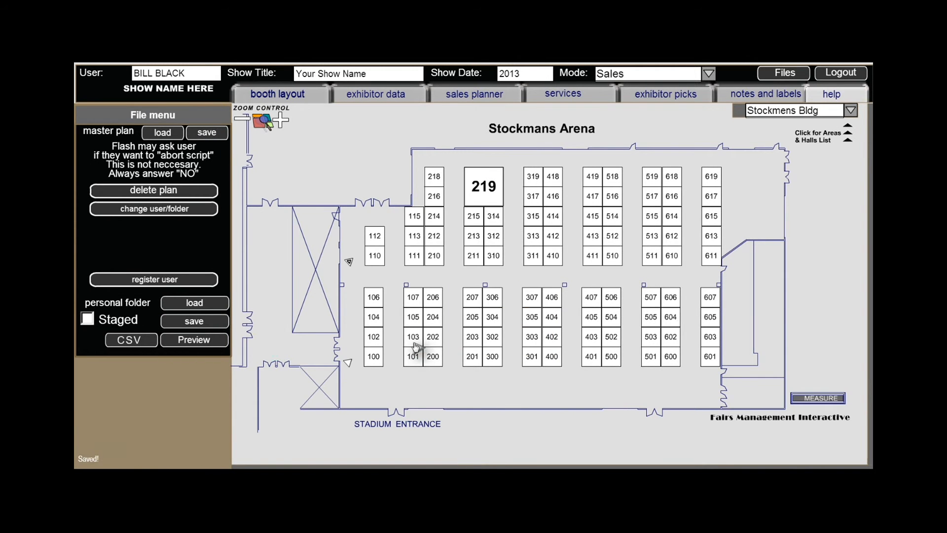
{"action": "left_click", "coordinate": [159, 134]}
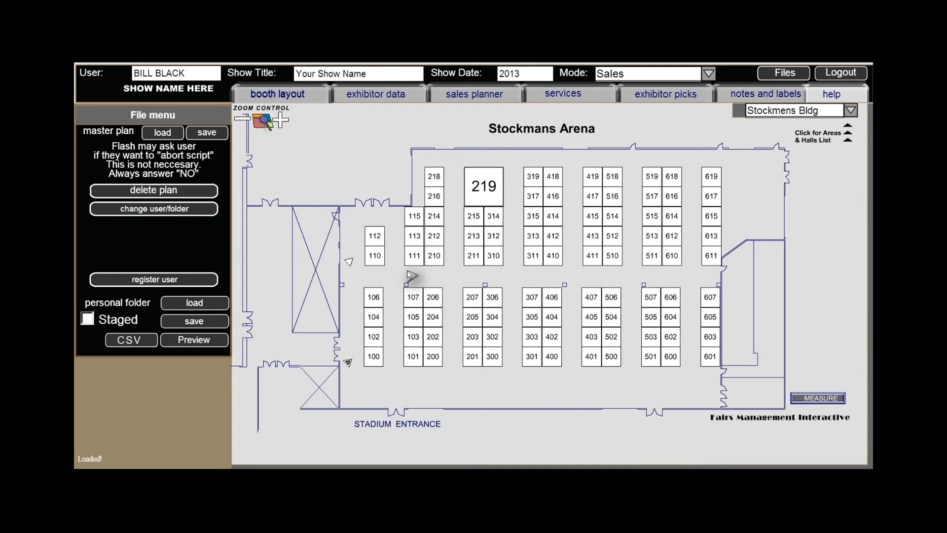
- Load 20160315_Stockmans_showname from the personal folder
{"action": "left_click", "coordinate": [194, 306]}
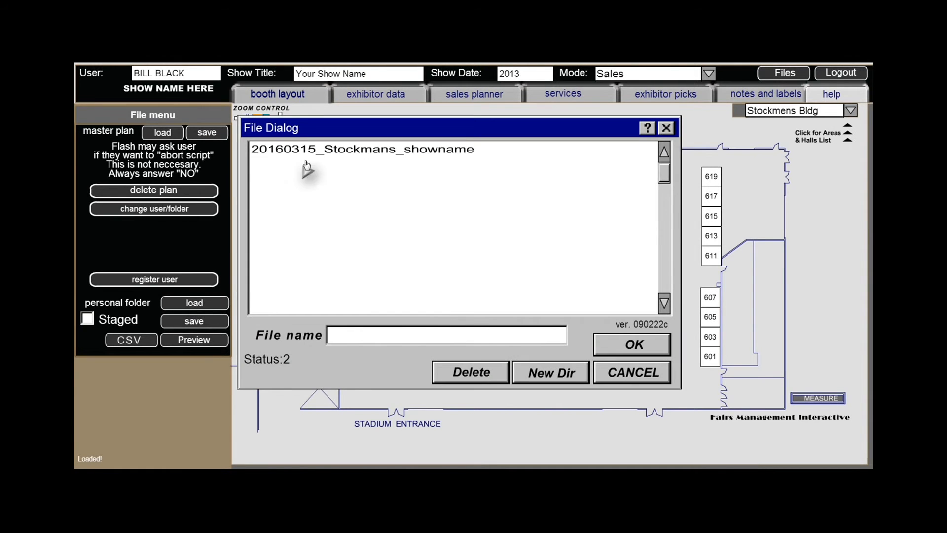
{"action": "left_click", "coordinate": [308, 153]}
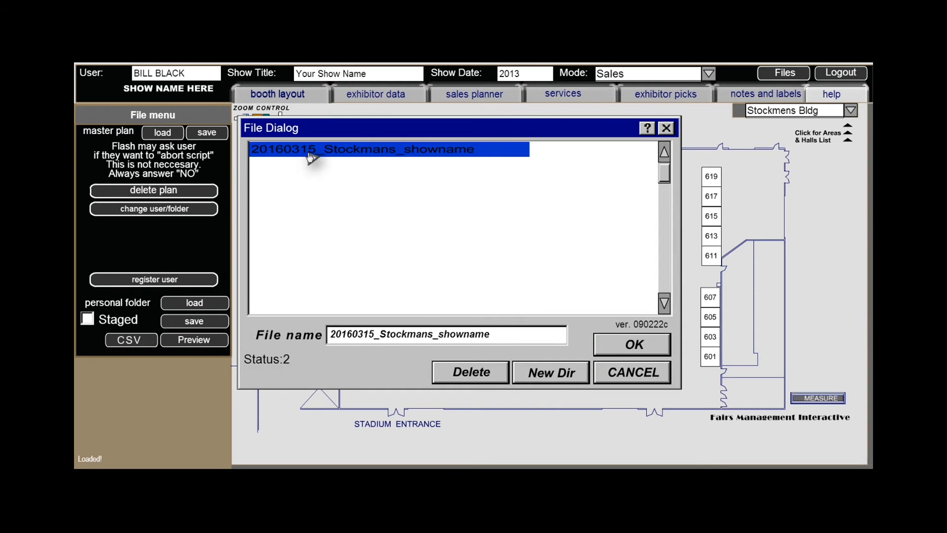
{"action": "left_click", "coordinate": [601, 348]}
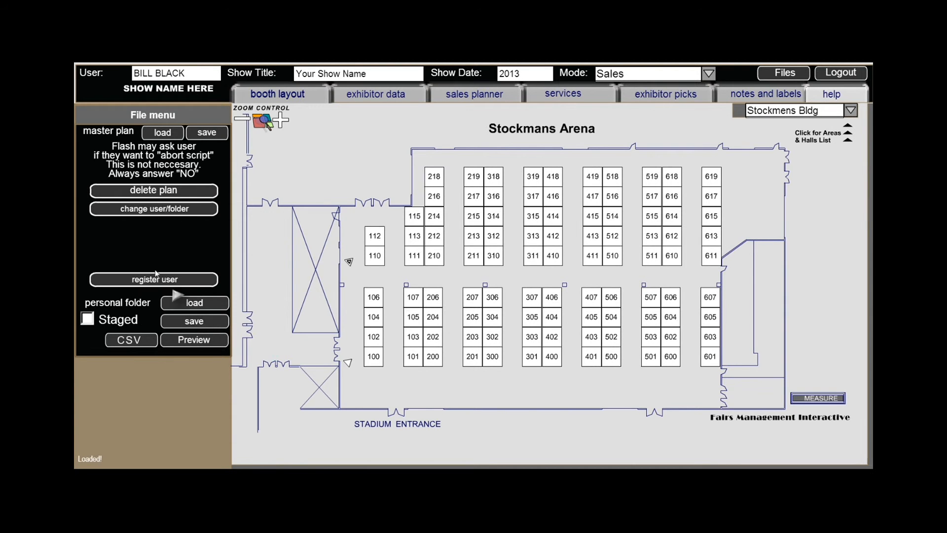
- Switch user by logging in with the second user's name and password
{"action": "left_click", "coordinate": [146, 216]}
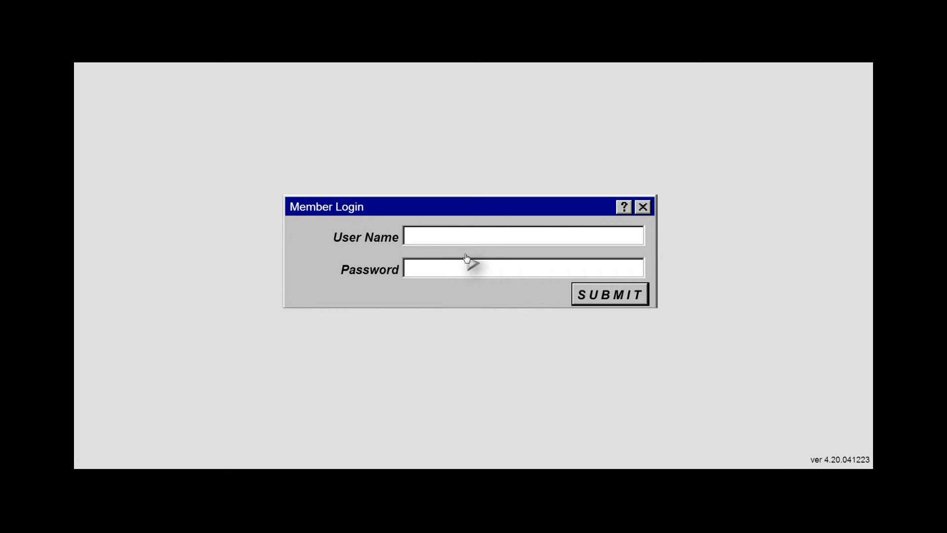
{"action": "left_click", "coordinate": [462, 242]}
{"action": "type", "text": "Judy Jones"}
{"action": "left_click", "coordinate": [452, 271]}
{"action": "type", "text": "**"}
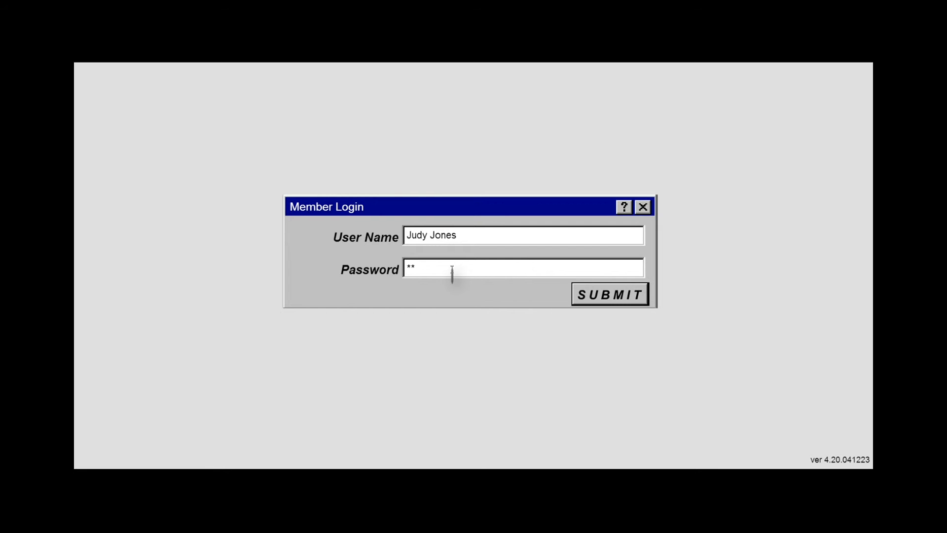
{"action": "left_click", "coordinate": [597, 292]}
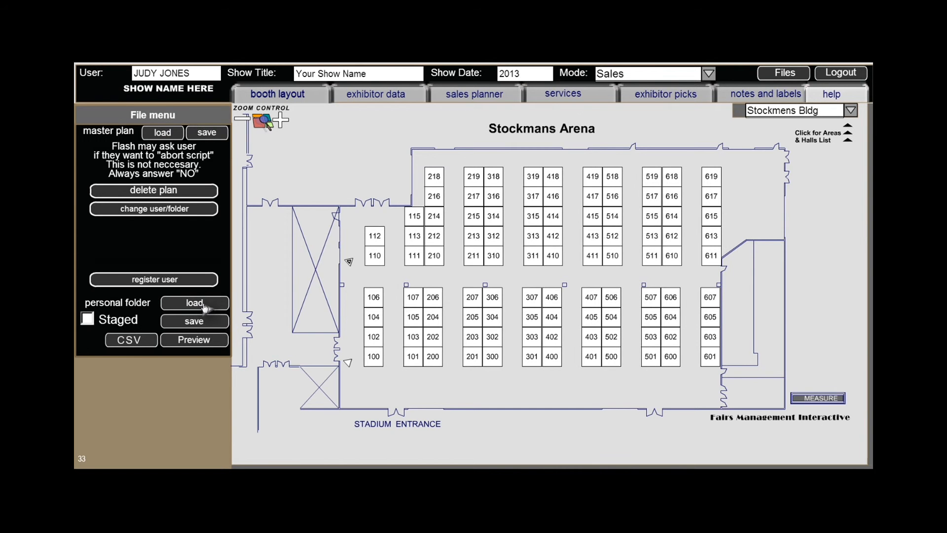
- Clear all booths, load the foodservice file, and drag the seating group into the main hall's upper left
{"action": "left_click", "coordinate": [174, 194]}
{"action": "left_click", "coordinate": [422, 342]}
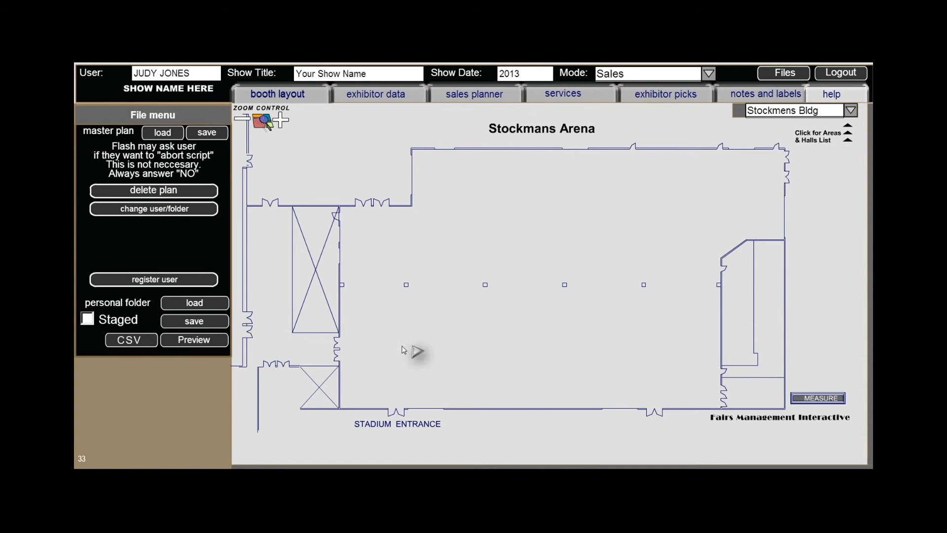
{"action": "left_click", "coordinate": [203, 309]}
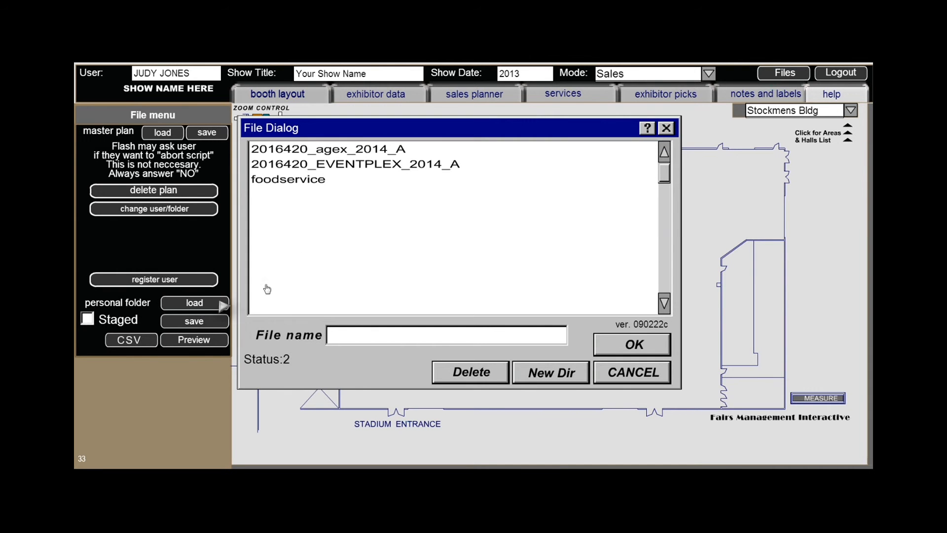
{"action": "left_click", "coordinate": [301, 183]}
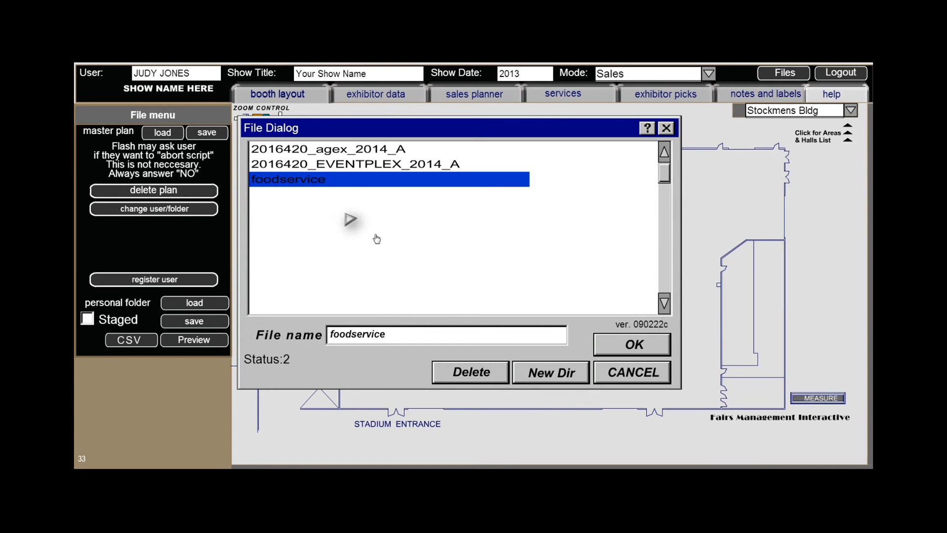
{"action": "left_click", "coordinate": [616, 351]}
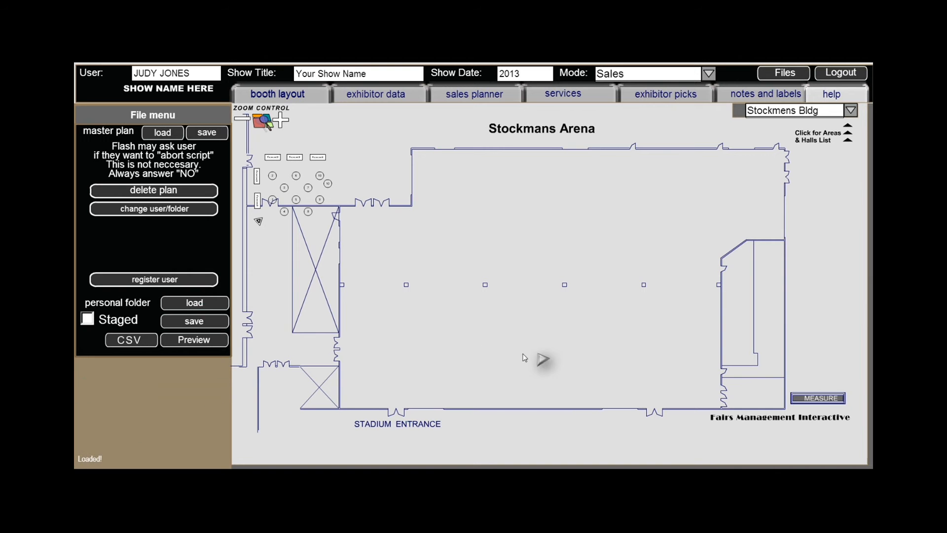
{"action": "left_click_drag", "start_coordinate": [259, 222], "coordinate": [434, 240]}
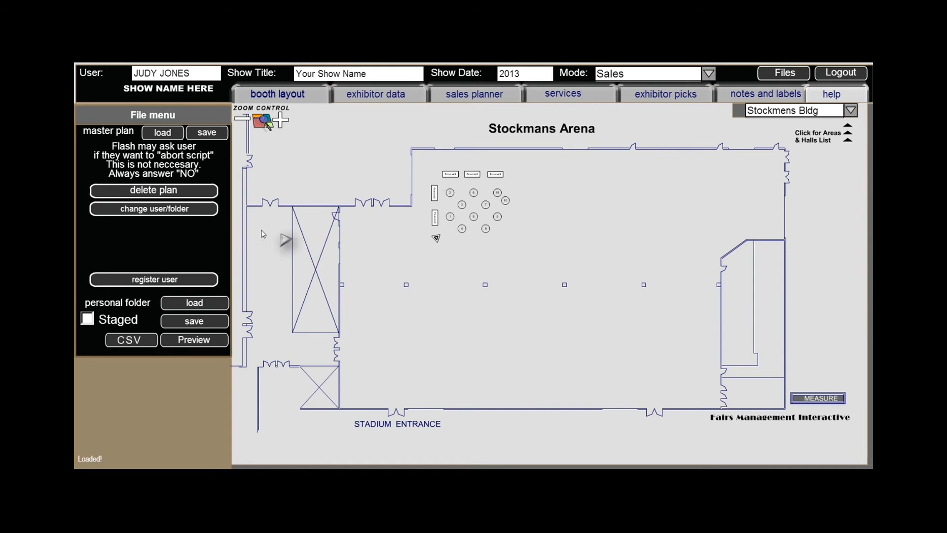
- Switch user by logging in with the first user's name and password
{"action": "left_click", "coordinate": [187, 211]}
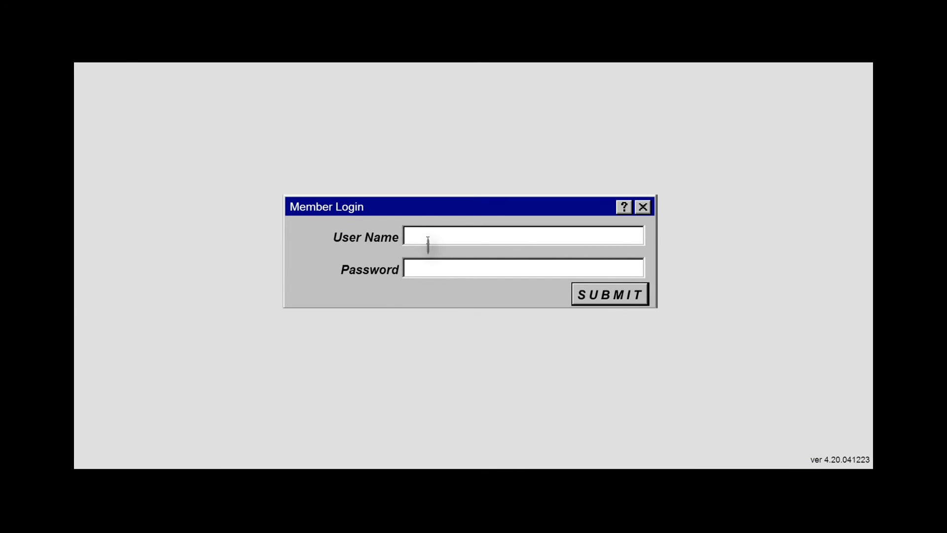
{"action": "type", "text": "Bill Black"}
{"action": "left_click", "coordinate": [430, 269]}
{"action": "type", "text": "**"}
{"action": "left_click", "coordinate": [612, 295]}
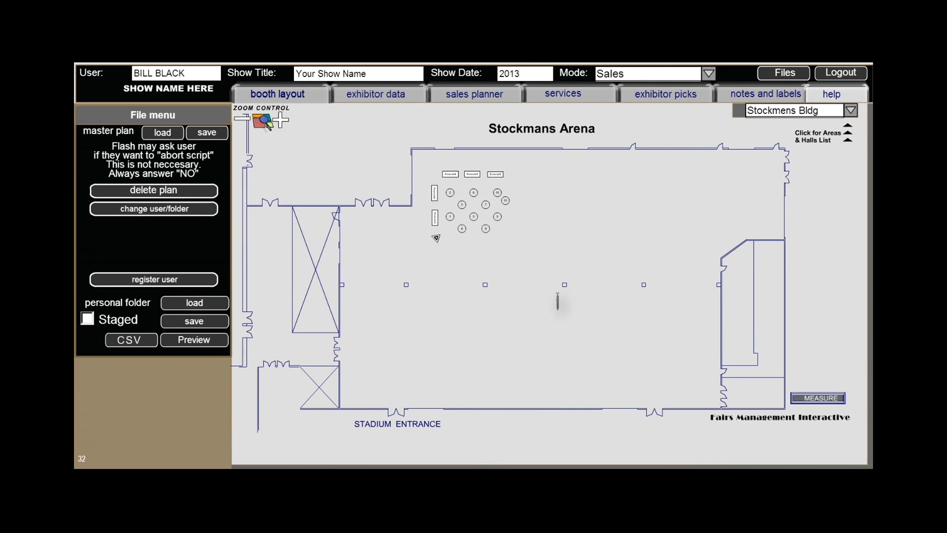
- Save the seating layout to the personal folder with the file name food_service
{"action": "left_click", "coordinate": [217, 324]}
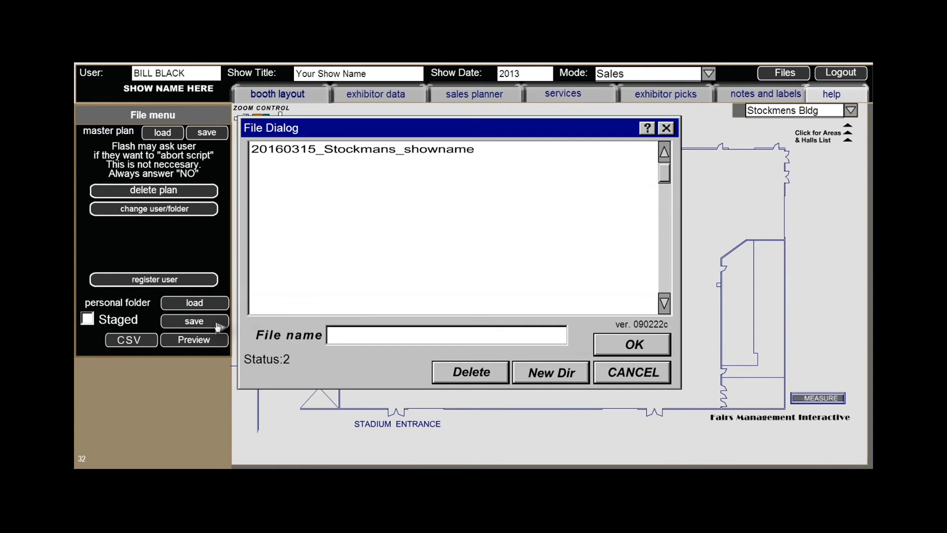
{"action": "left_click", "coordinate": [333, 337]}
{"action": "type", "text": "foodservice"}
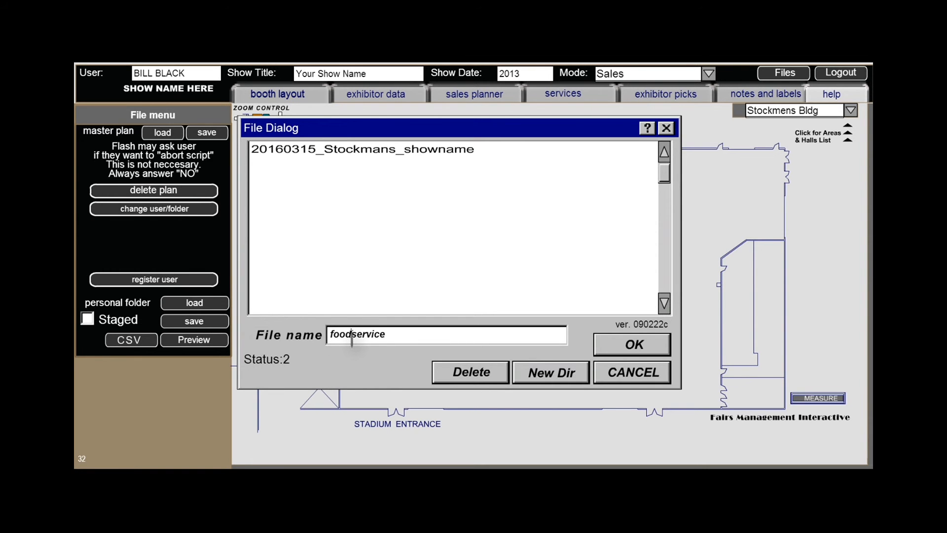
{"action": "left_click", "coordinate": [352, 335]}
{"action": "type", "text": "_"}
{"action": "left_click", "coordinate": [633, 347]}
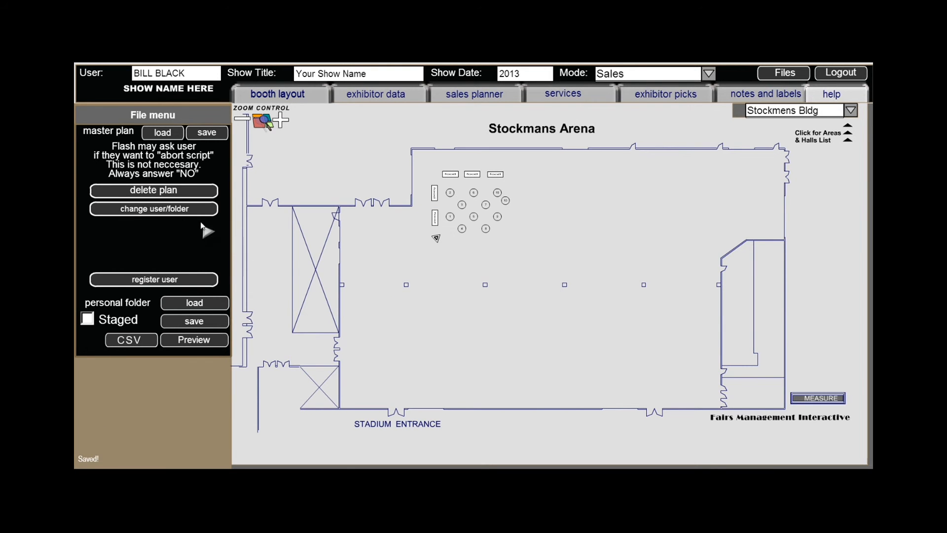
- Delete the current seating plan, confirm the clearing, and reload the master Stockmans Arena booth plan
{"action": "left_click", "coordinate": [190, 194]}
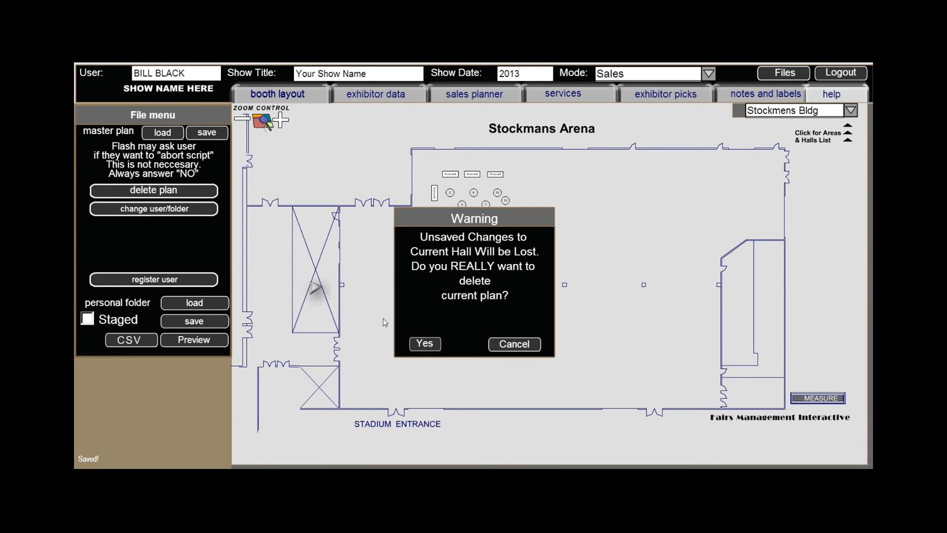
{"action": "left_click", "coordinate": [423, 343]}
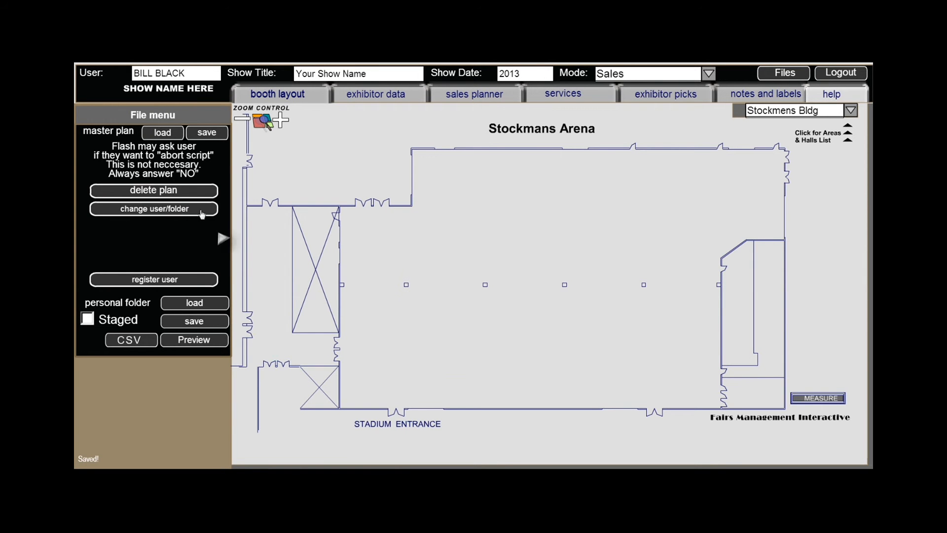
{"action": "left_click", "coordinate": [161, 133]}
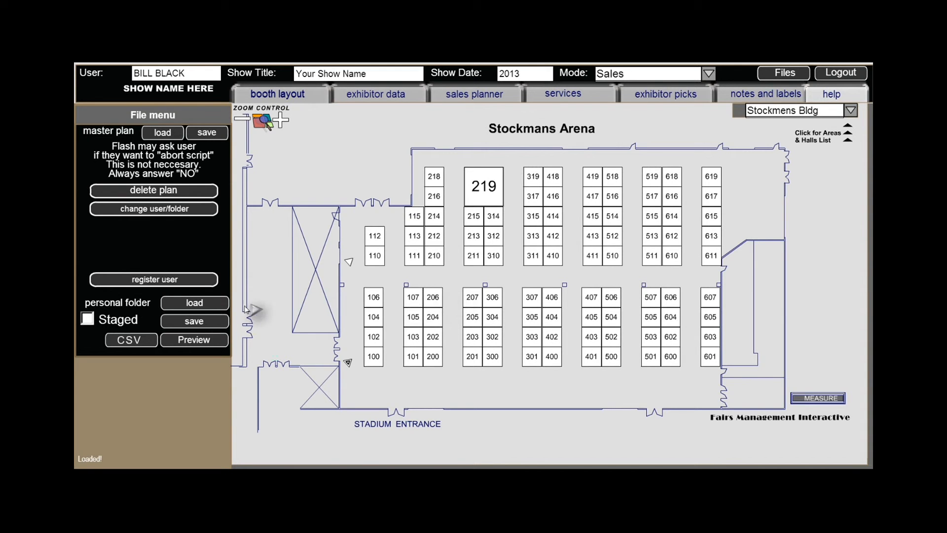
- Enable Staged mode, place the foodservice seating group top-left beside booth 218, and select booth 218
{"action": "left_click", "coordinate": [92, 322]}
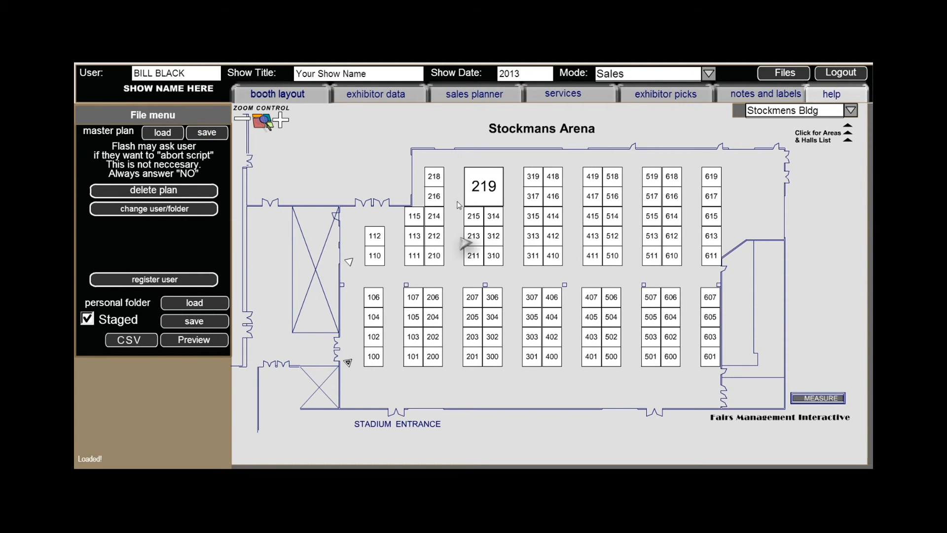
{"action": "mouse_move", "coordinate": [377, 173]}
{"action": "left_mouse_down"}
{"action": "mouse_move", "coordinate": [273, 135]}
{"action": "mouse_move", "coordinate": [292, 148]}
{"action": "left_mouse_up"}
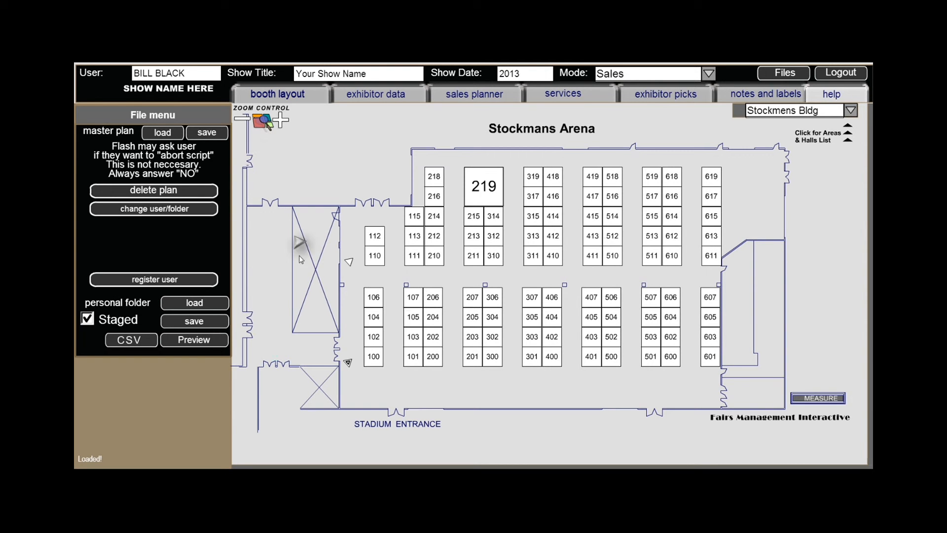
{"action": "left_click_drag", "start_coordinate": [287, 237], "coordinate": [326, 203]}
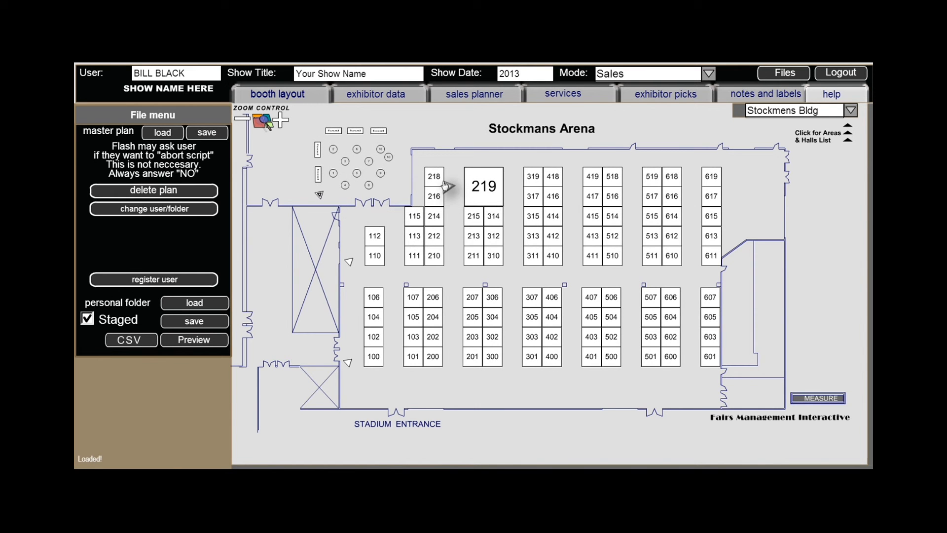
{"action": "left_click", "coordinate": [310, 98]}
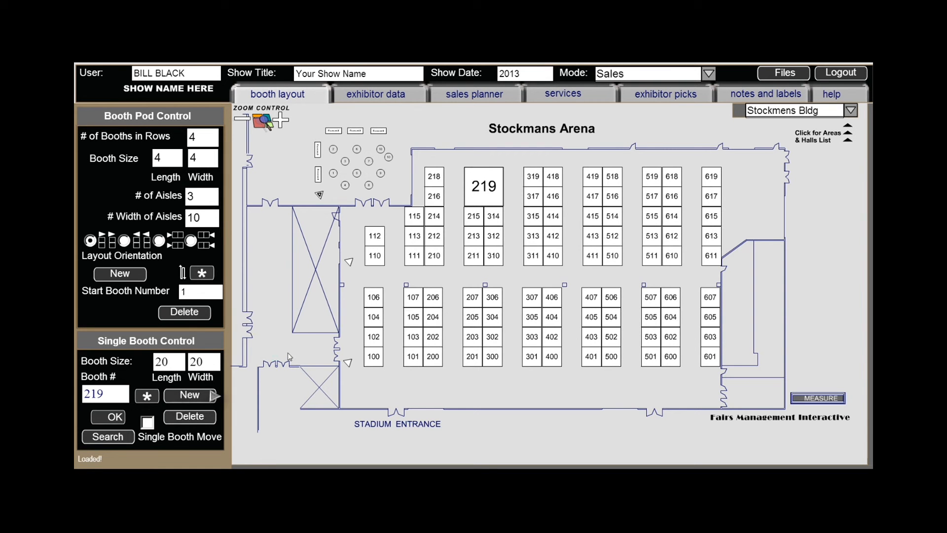
{"action": "left_click", "coordinate": [434, 177]}
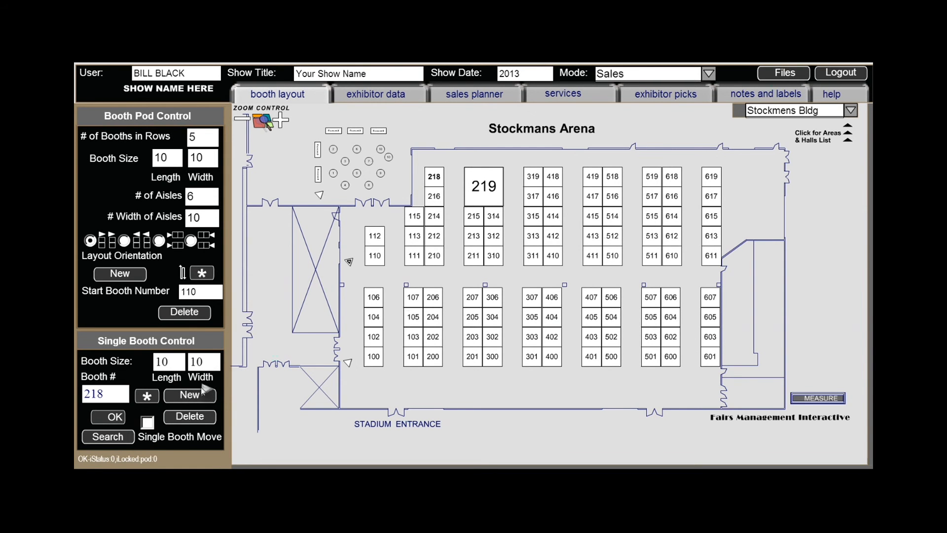
- Delete booths 218, 216 and the large booth 219 from the plan
{"action": "left_click", "coordinate": [195, 417]}
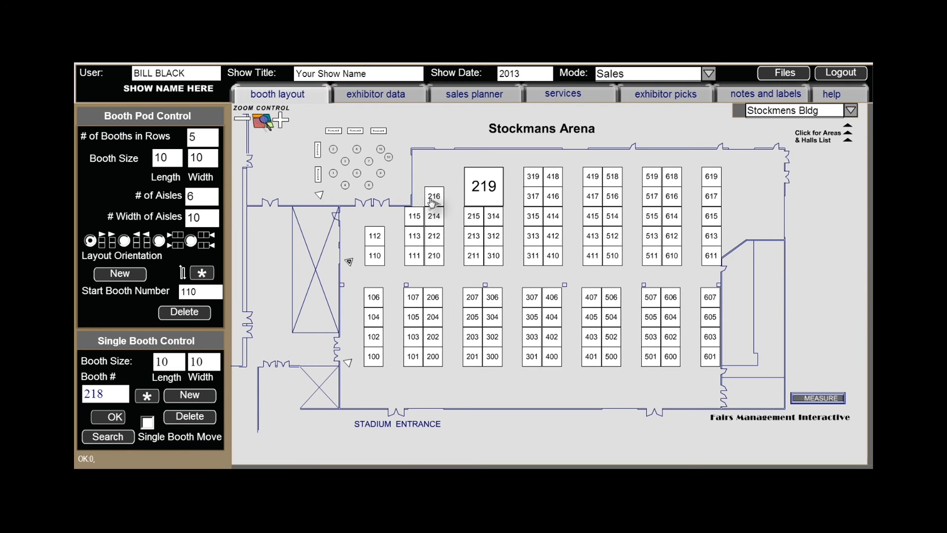
{"action": "left_click", "coordinate": [434, 196]}
{"action": "left_click", "coordinate": [190, 417]}
{"action": "left_click", "coordinate": [481, 190]}
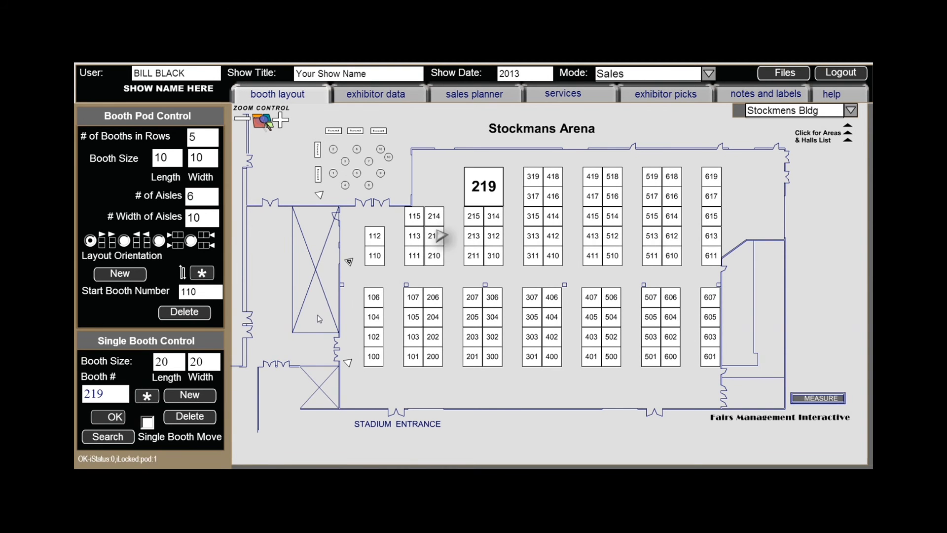
{"action": "left_click", "coordinate": [190, 417]}
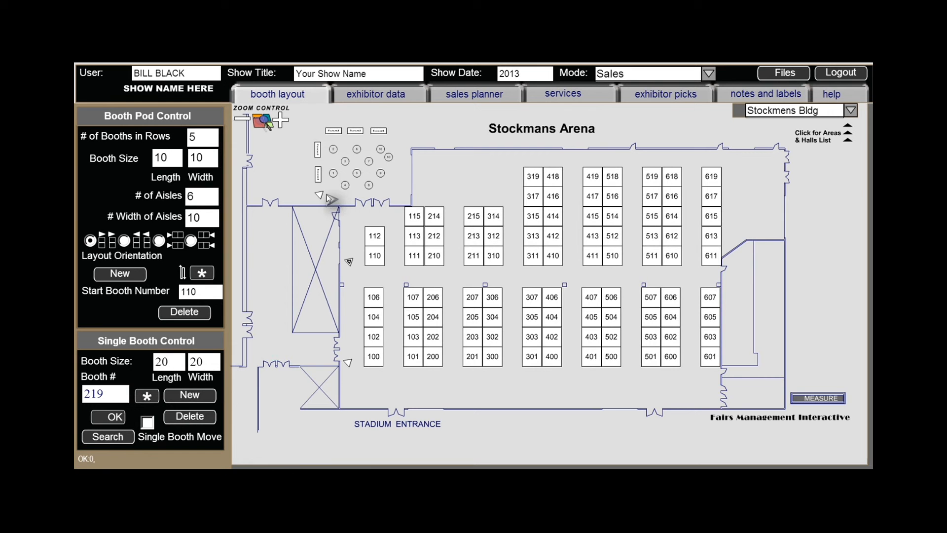
- Move the foodservice seating into the hall's top-left corner and delete booths 214, 215 and 314 beneath it
{"action": "left_click_drag", "start_coordinate": [323, 197], "coordinate": [418, 218]}
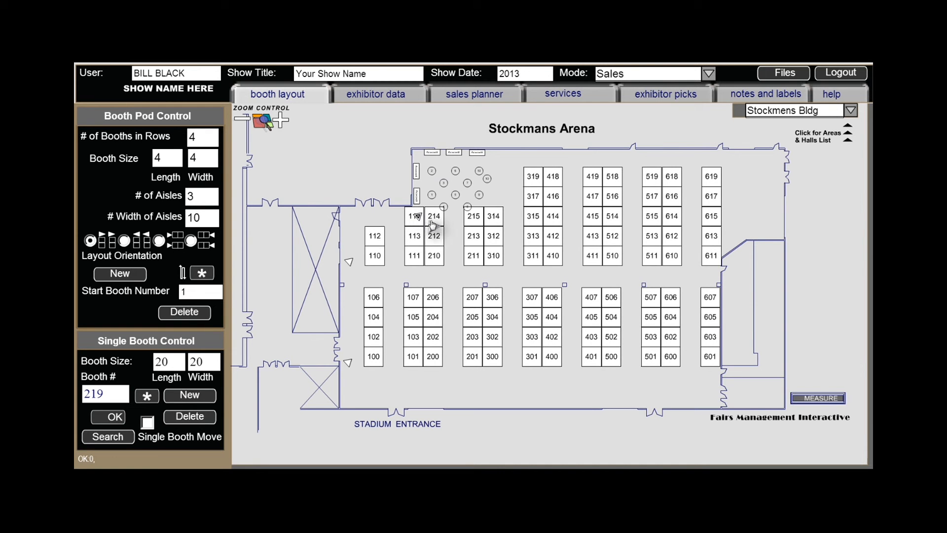
{"action": "left_click", "coordinate": [434, 217]}
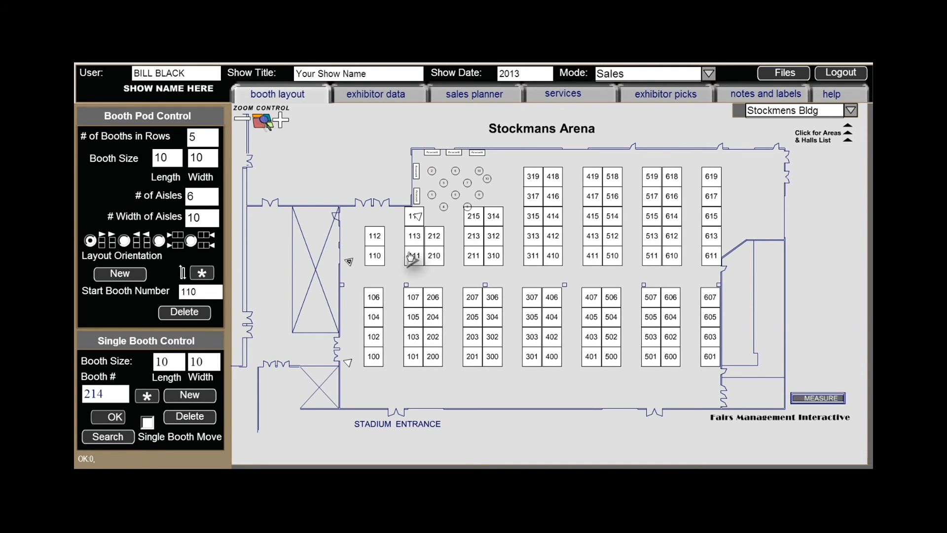
{"action": "left_click", "coordinate": [473, 217]}
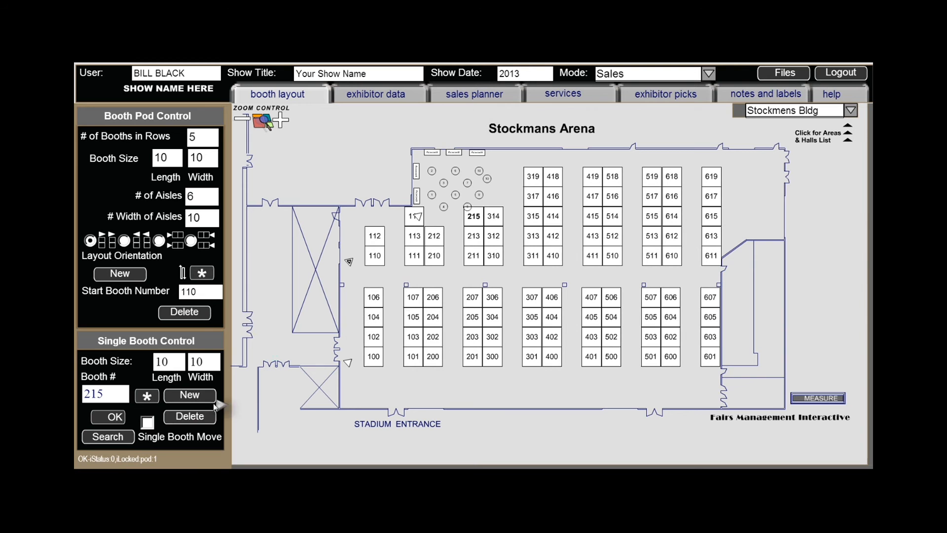
{"action": "left_click", "coordinate": [200, 418]}
{"action": "left_click", "coordinate": [502, 216]}
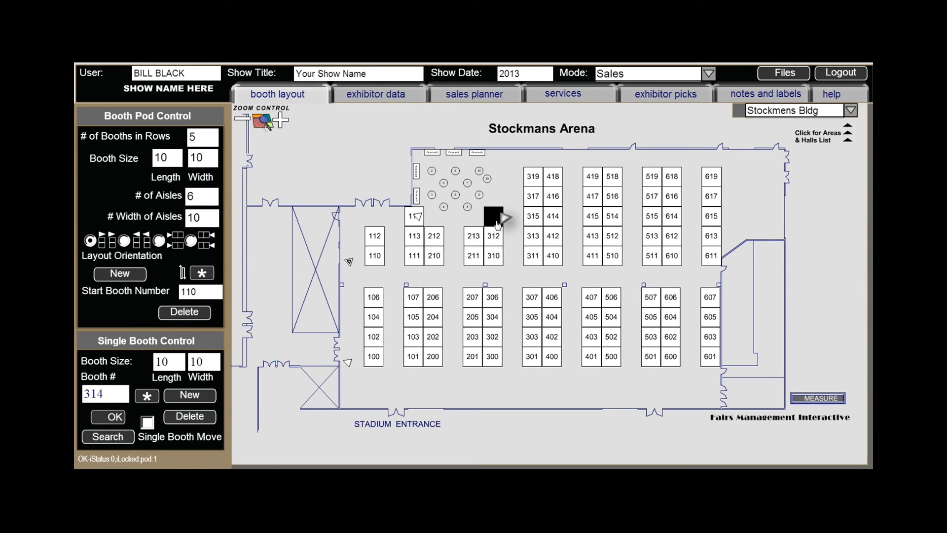
{"action": "left_click", "coordinate": [199, 418]}
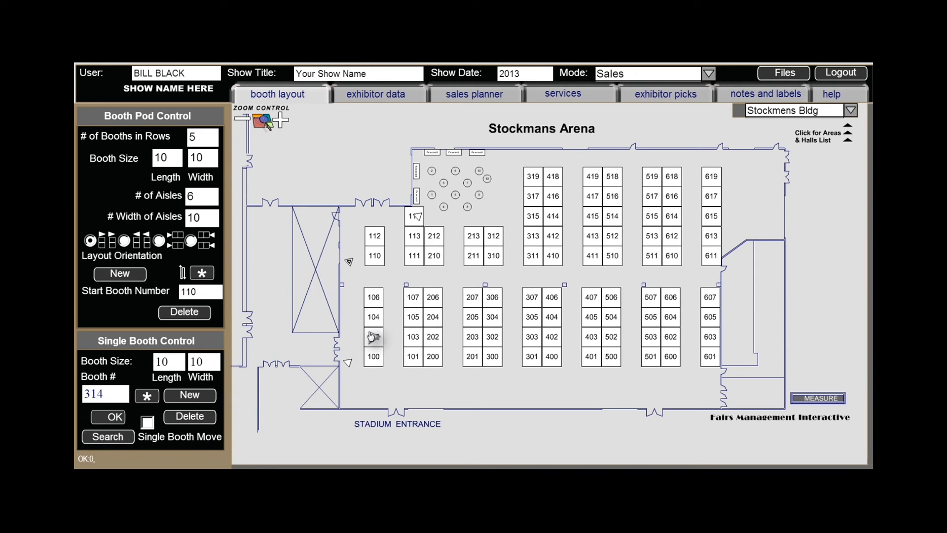
- Save the cleared arena plan to the master plan as 20160315_Stockmans_shownameB
{"action": "left_click", "coordinate": [766, 83]}
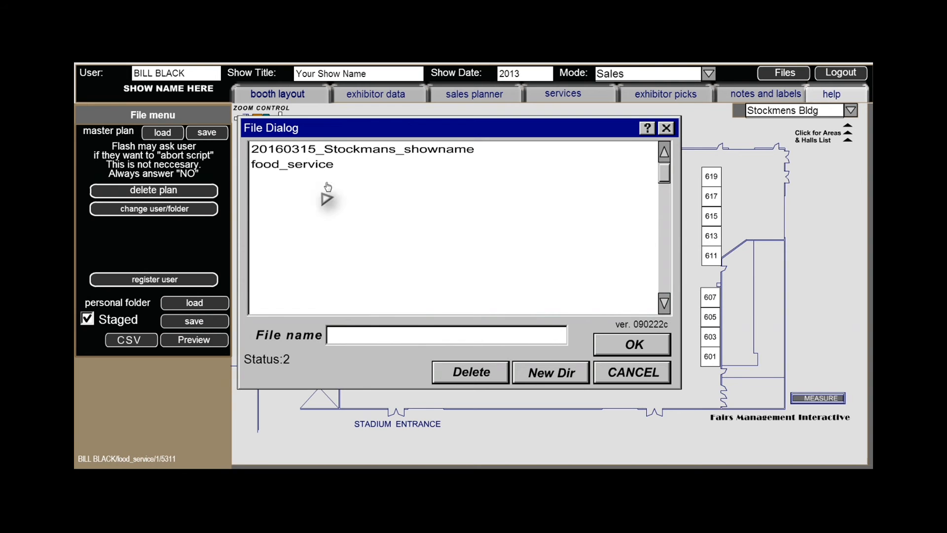
{"action": "left_click", "coordinate": [337, 153]}
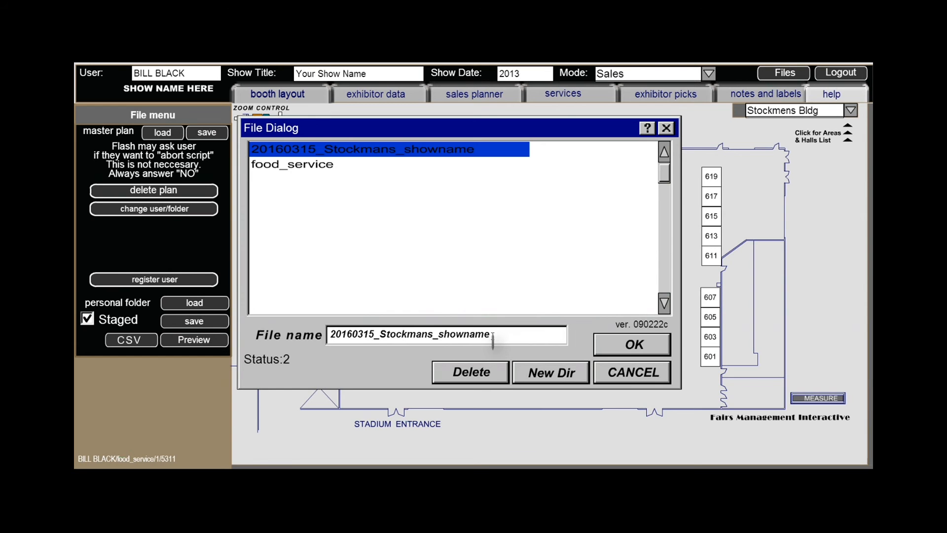
{"action": "type", "text": "b"}
{"action": "left_click_drag", "start_coordinate": [489, 339], "coordinate": [497, 335]}
{"action": "type", "text": "B"}
{"action": "left_click", "coordinate": [610, 349]}
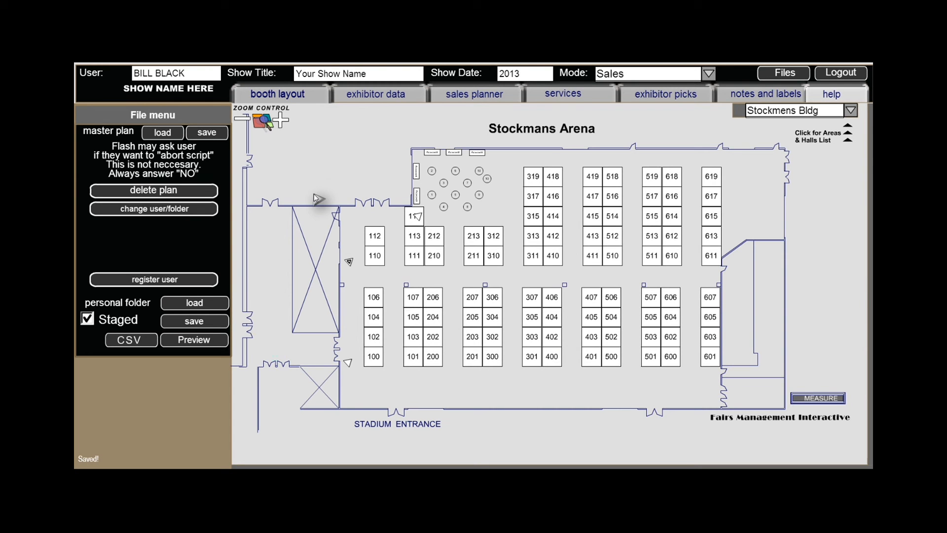
- Log in as the other user with their user name and password to reopen the Stockmans Arena plan
{"action": "left_click", "coordinate": [189, 210]}
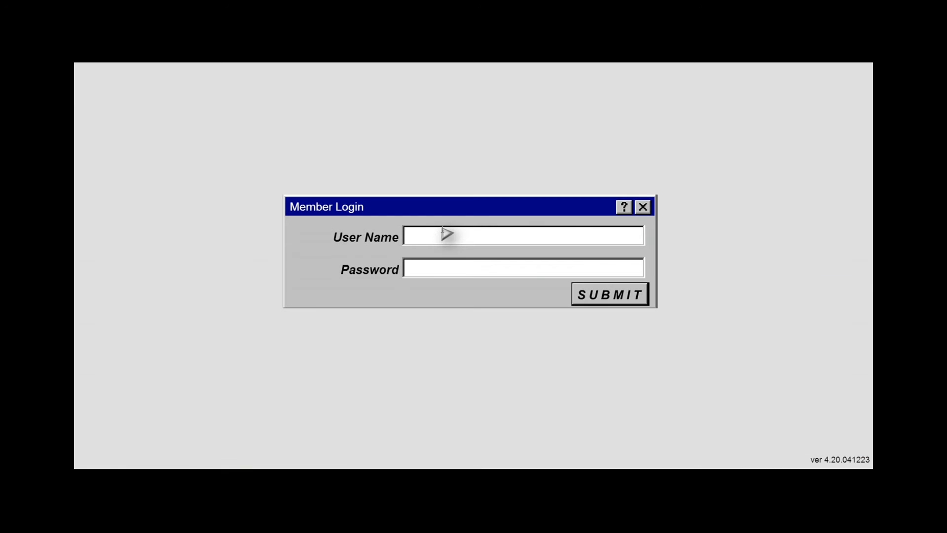
{"action": "left_click", "coordinate": [441, 235]}
{"action": "type", "text": "JUDY JONES"}
{"action": "left_click", "coordinate": [489, 270]}
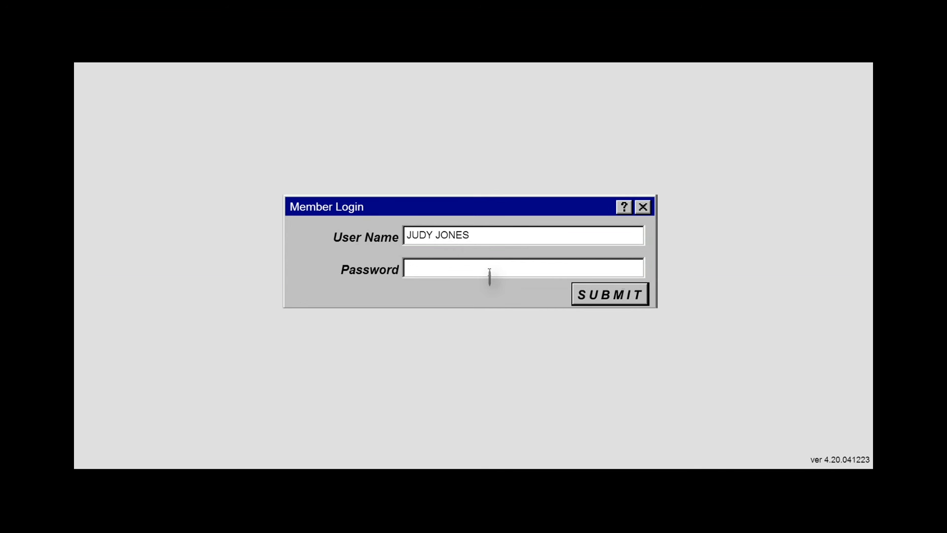
{"action": "type", "text": "**"}
{"action": "left_click", "coordinate": [604, 299]}
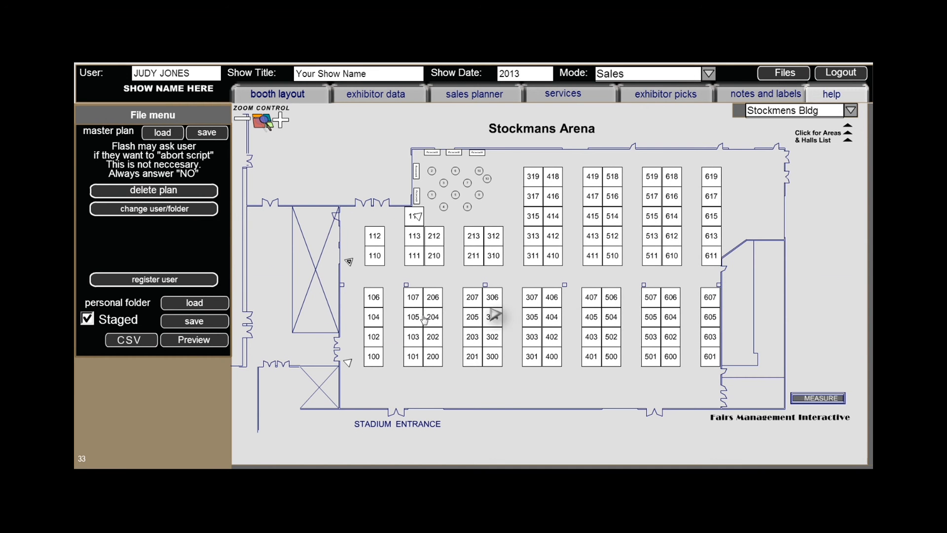
- Save the arena plan to this user's personal folder as 20160315_Black_stock_foodservice
{"action": "left_click", "coordinate": [200, 324]}
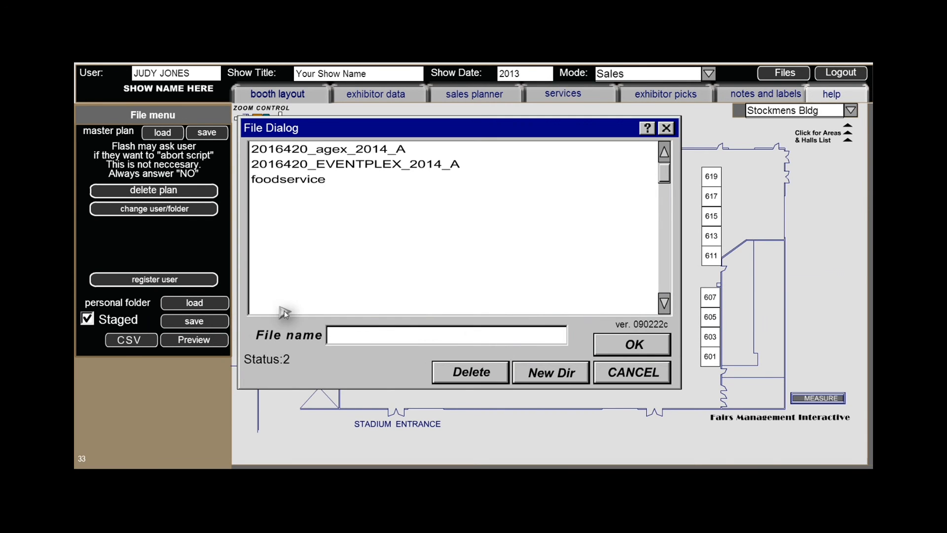
{"action": "left_click", "coordinate": [338, 337]}
{"action": "type", "text": "20161"}
{"action": "key", "text": "BackSpace"}
{"action": "type", "text": "0315"}
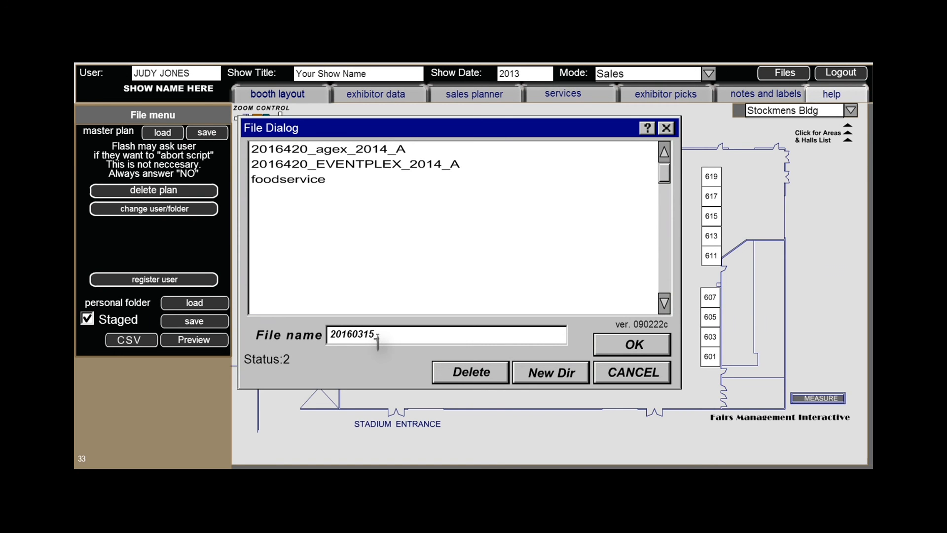
{"action": "type", "text": "_Black_"}
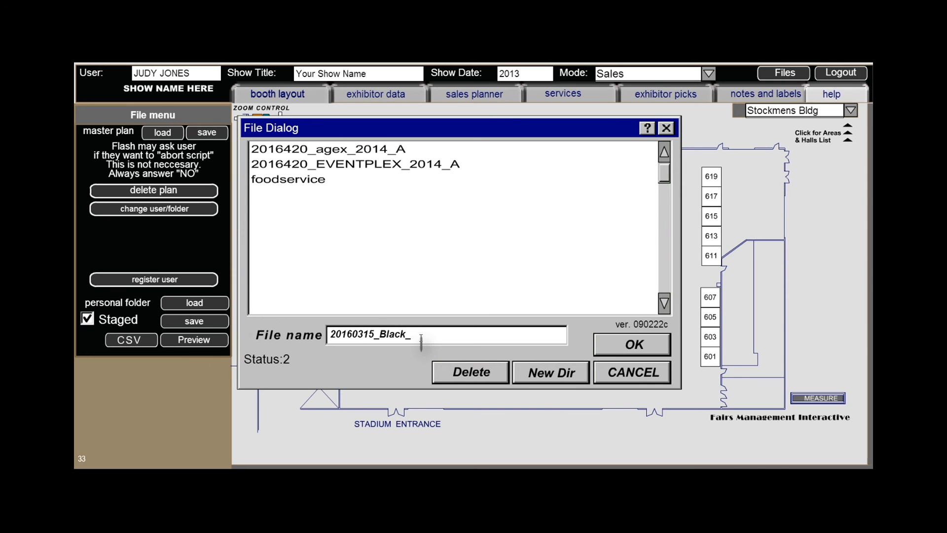
{"action": "type", "text": "stock_foodservice"}
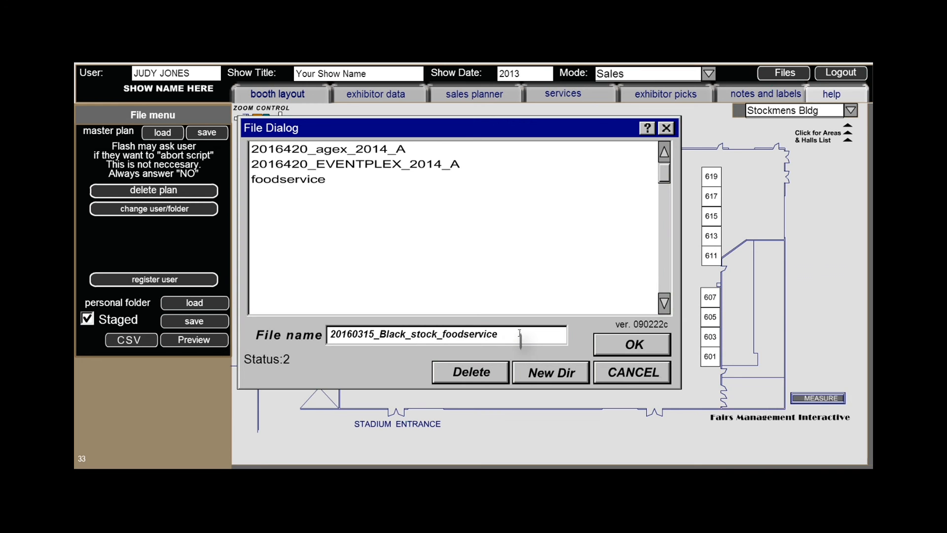
{"action": "left_click", "coordinate": [611, 347]}
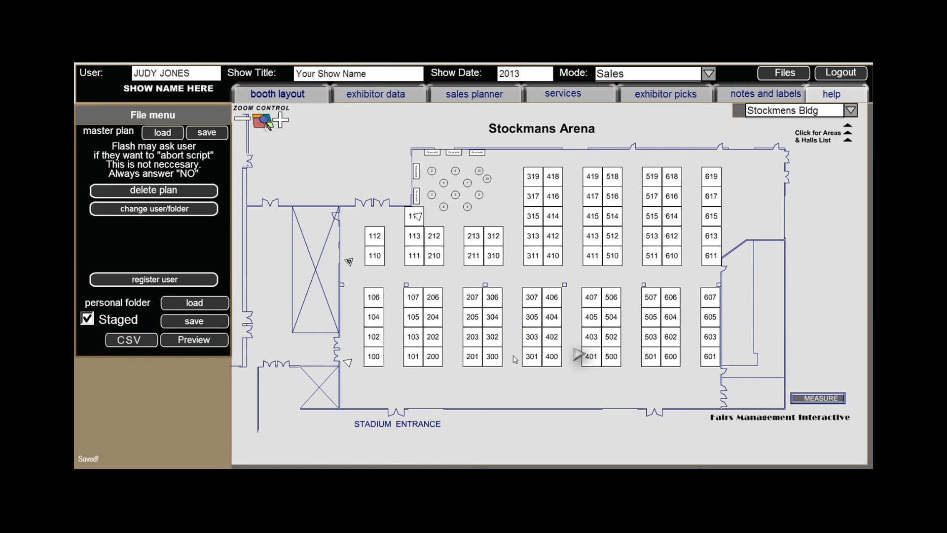
- Check the personal folder lists the new foodservice file, then turn off the Staged setting
{"action": "left_click", "coordinate": [203, 305]}
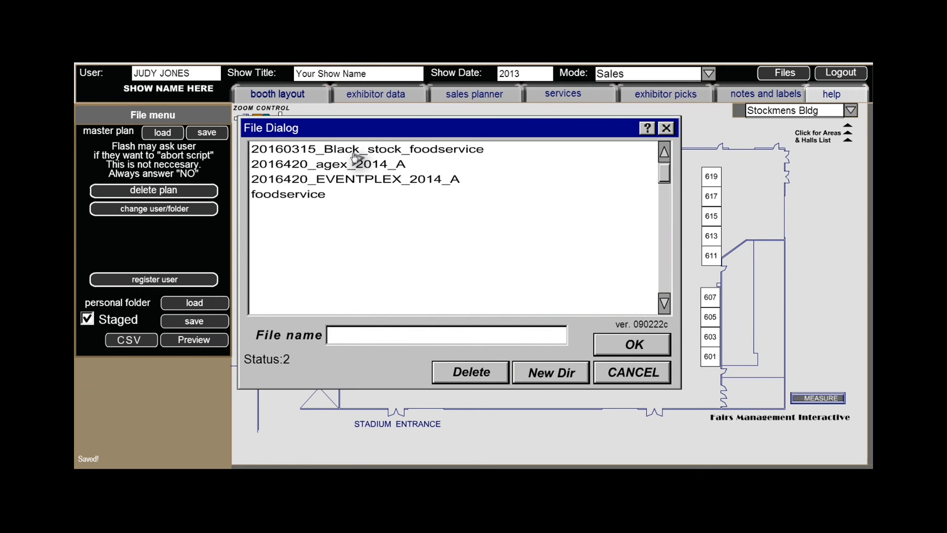
{"action": "left_click", "coordinate": [629, 380]}
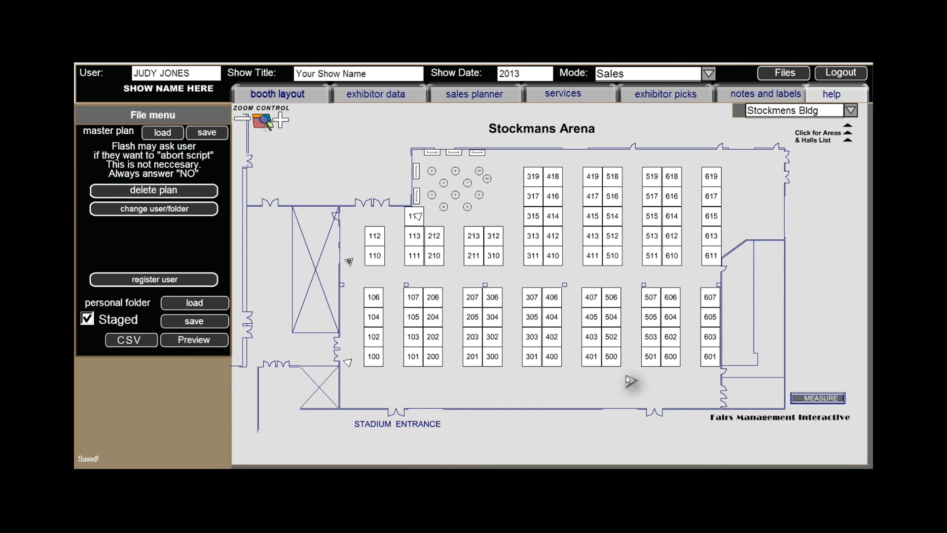
{"action": "left_click", "coordinate": [87, 320]}
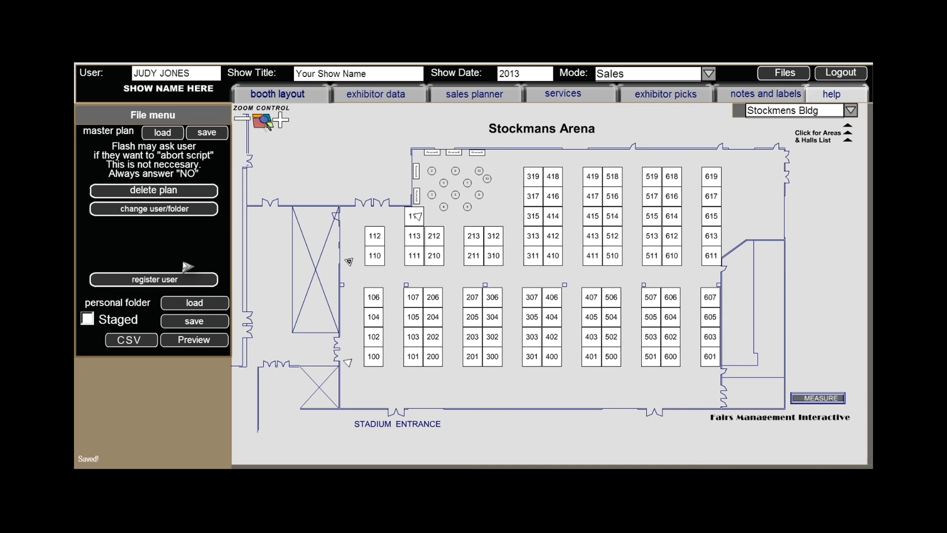
- Log back in as the original user with their user name and password
{"action": "left_click", "coordinate": [174, 209]}
{"action": "left_click", "coordinate": [437, 240]}
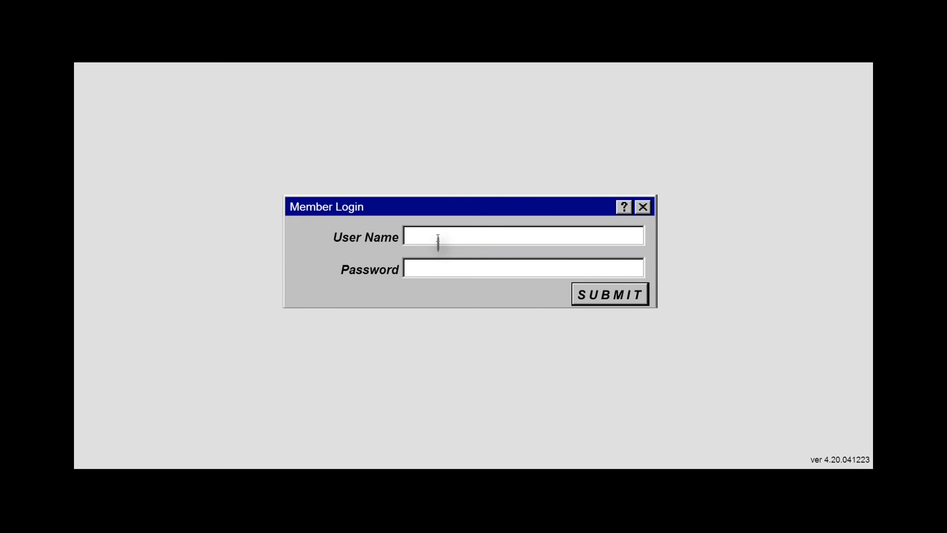
{"action": "type", "text": "bill black"}
{"action": "left_click", "coordinate": [431, 271]}
{"action": "type", "text": "**"}
{"action": "left_click", "coordinate": [613, 302]}
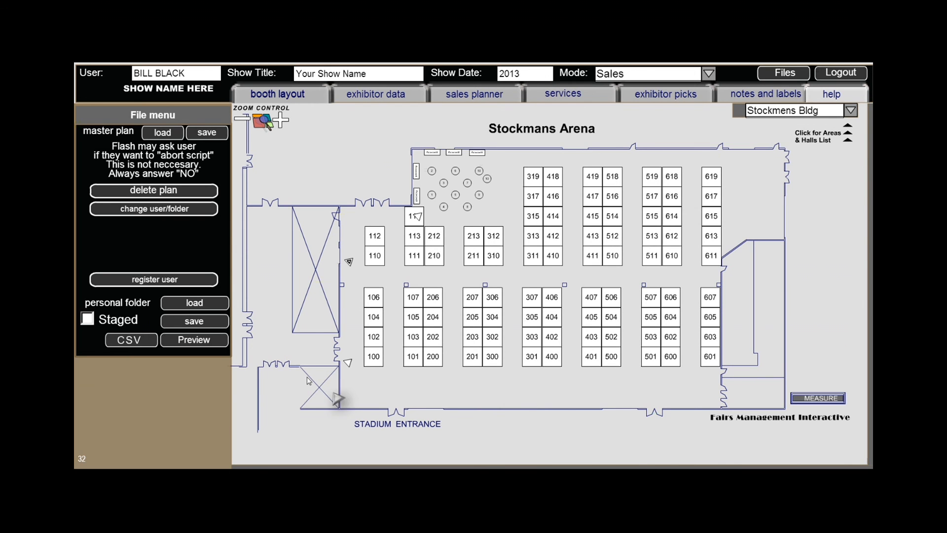
{"action": "left_click", "coordinate": [193, 322]}
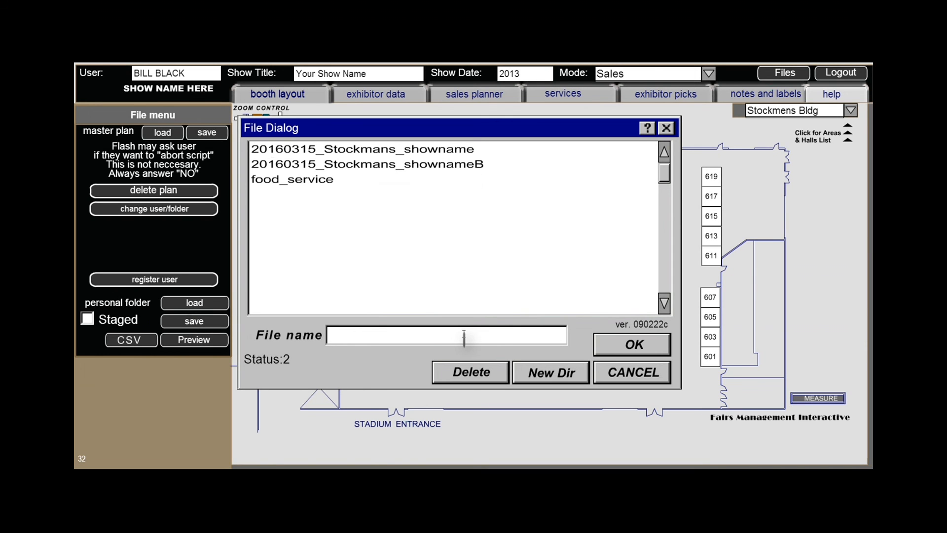
{"action": "left_click", "coordinate": [618, 371]}
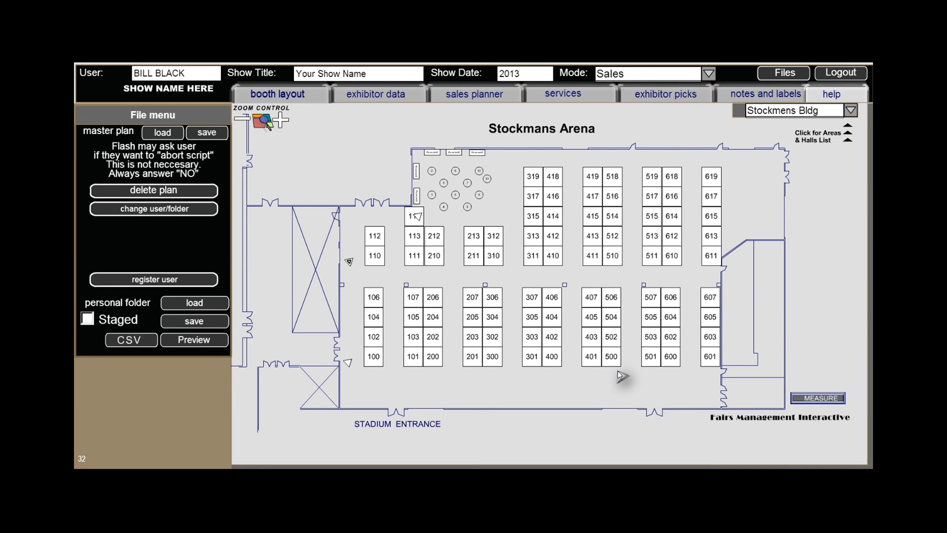